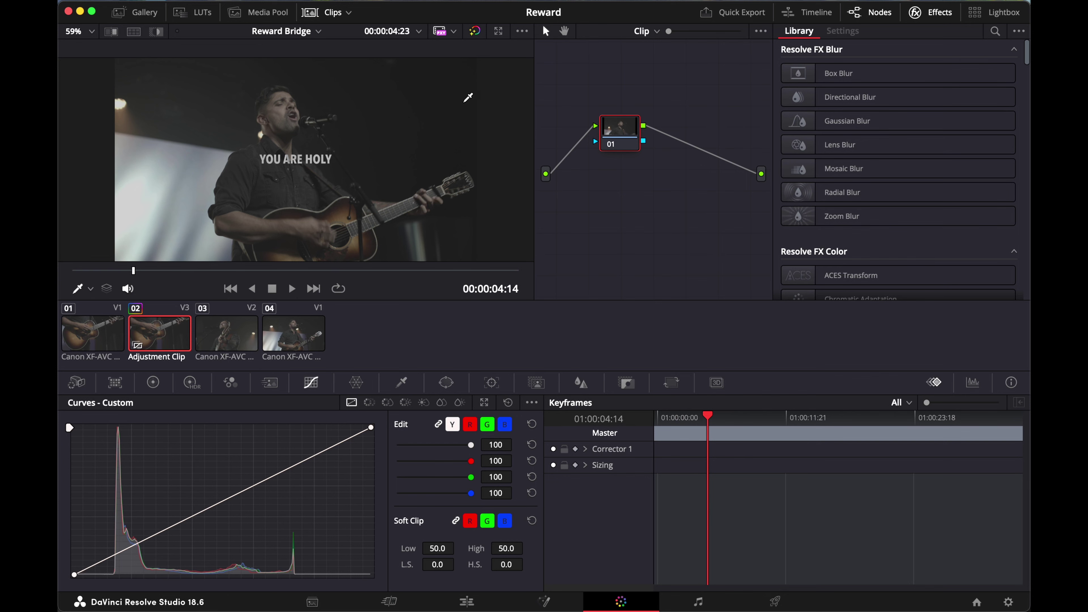
# Step: Move the playhead to 00:00:05:02 in the Edit page timeline and return to the Color page
pyautogui.click(466, 600)
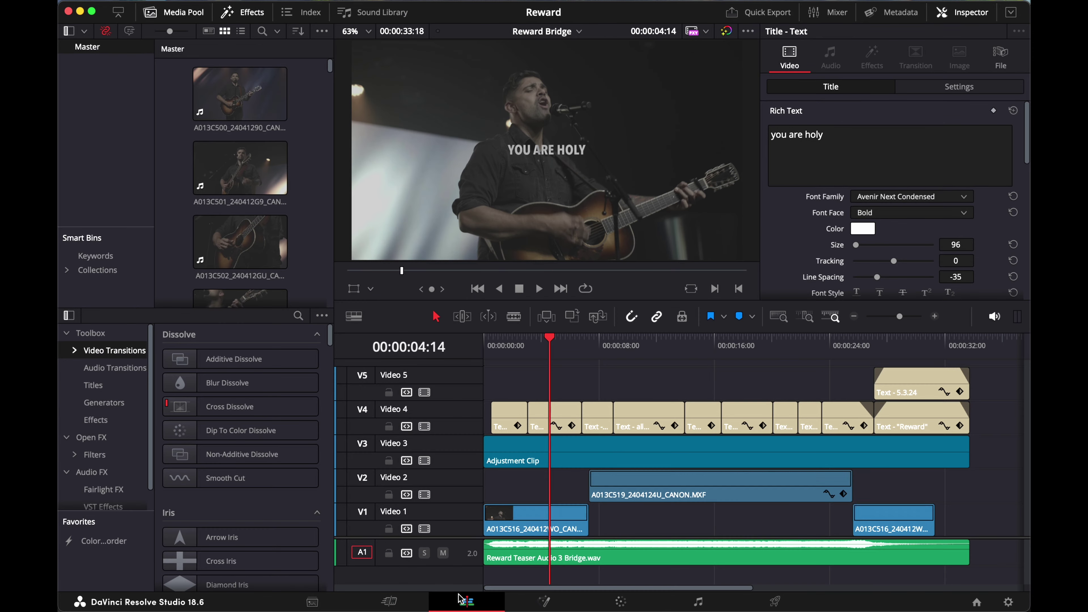
pyautogui.moveTo(550, 342)
pyautogui.mouseDown()
pyautogui.moveTo(617, 355)
pyautogui.moveTo(527, 364)
pyautogui.moveTo(618, 365)
pyautogui.moveTo(525, 375)
pyautogui.moveTo(565, 367)
pyautogui.moveTo(502, 364)
pyautogui.moveTo(582, 364)
pyautogui.moveTo(527, 362)
pyautogui.moveTo(514, 344)
pyautogui.moveTo(558, 344)
pyautogui.mouseUp()
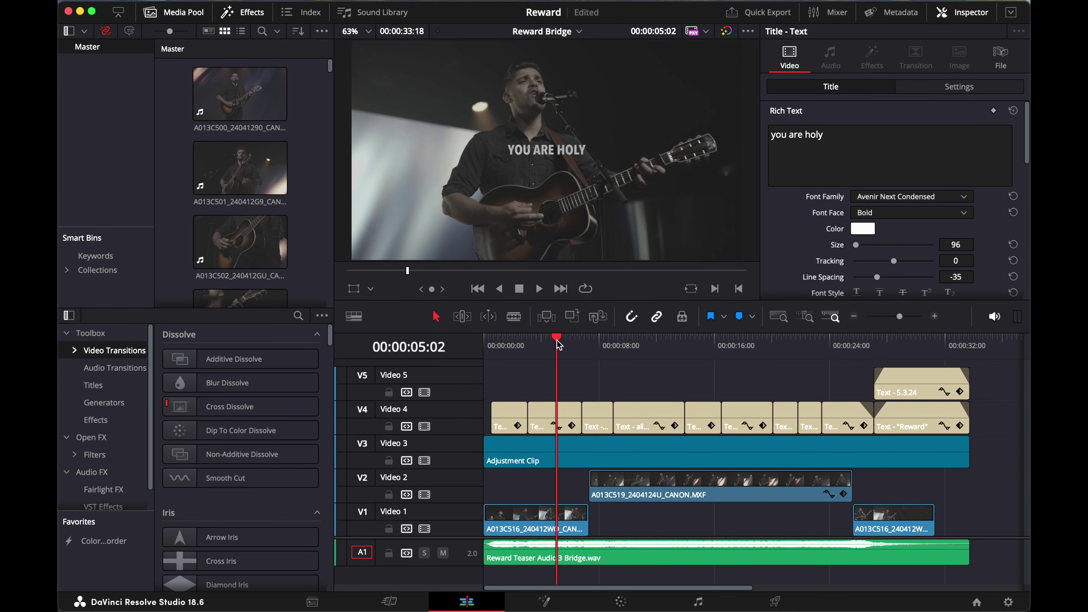
pyautogui.click(623, 606)
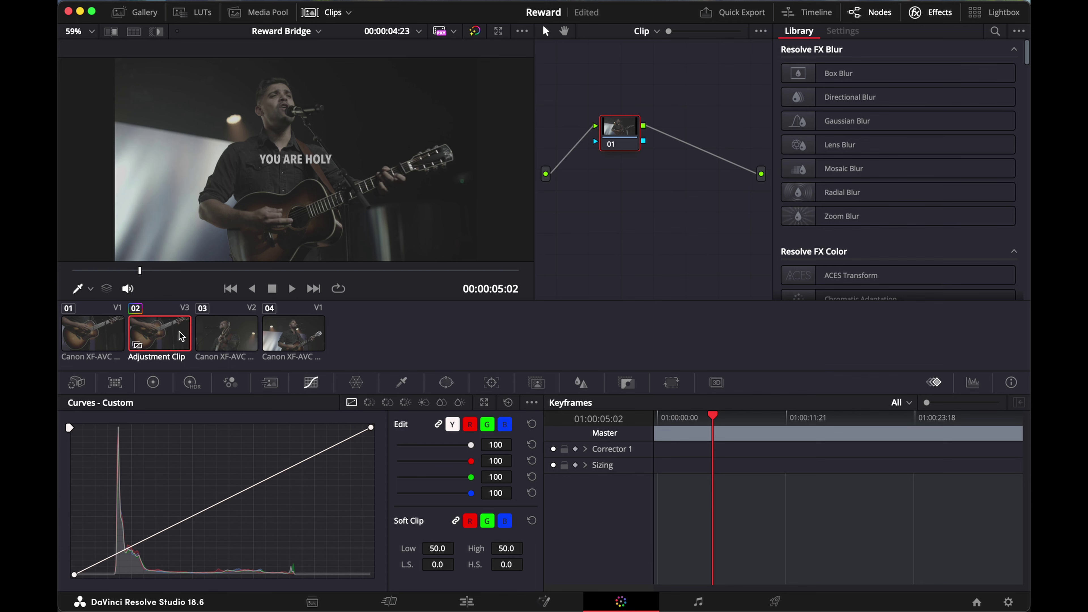
pyautogui.click(466, 601)
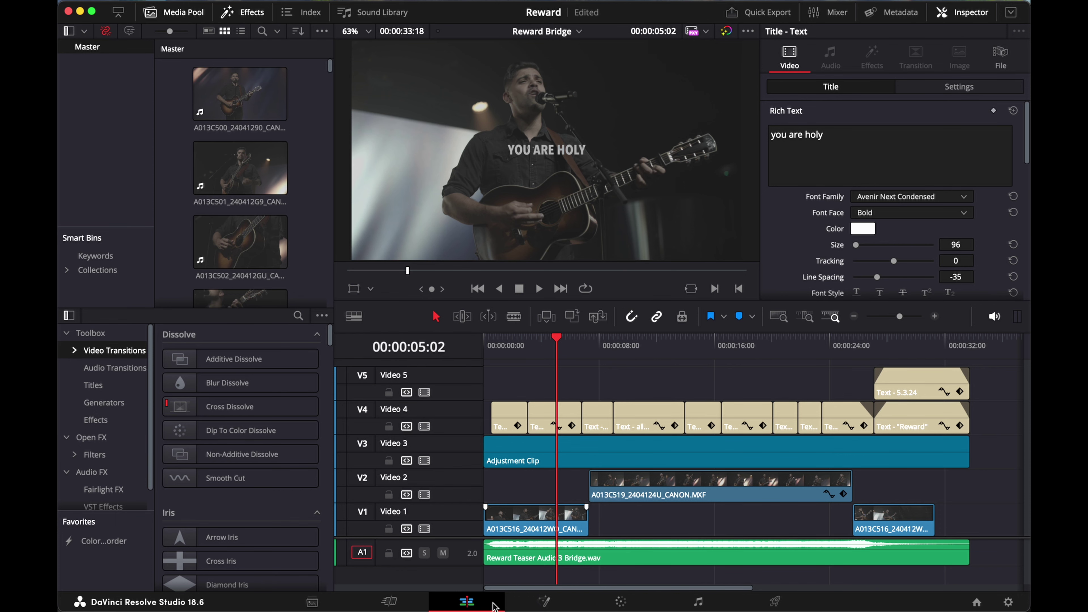
pyautogui.click(622, 601)
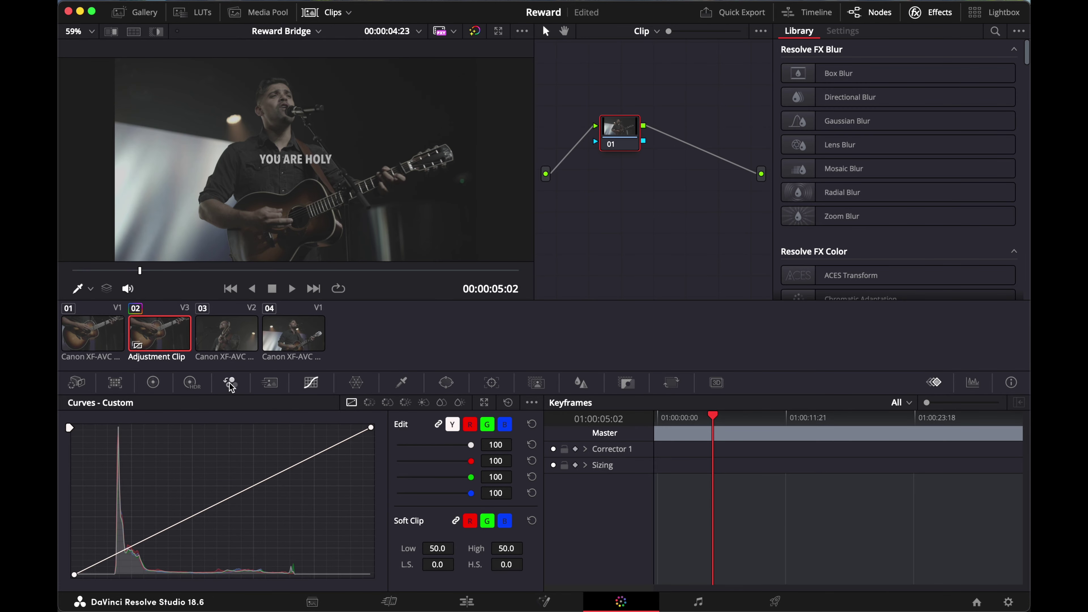
# Step: Try adding the Dehancer Pro 7.1.3 film emulation effect as a node after node 01, and delete it
pyautogui.scroll(-5, 530, 246)
pyautogui.scroll(-2, 364, 145)
pyautogui.scroll(3, 362, 144)
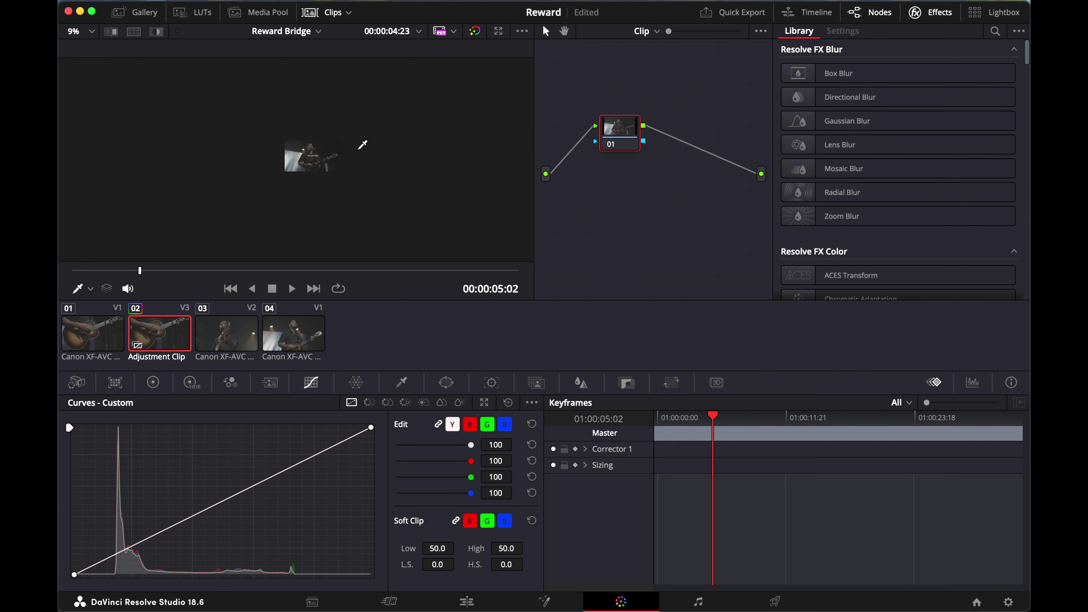
pyautogui.scroll(6, 353, 152)
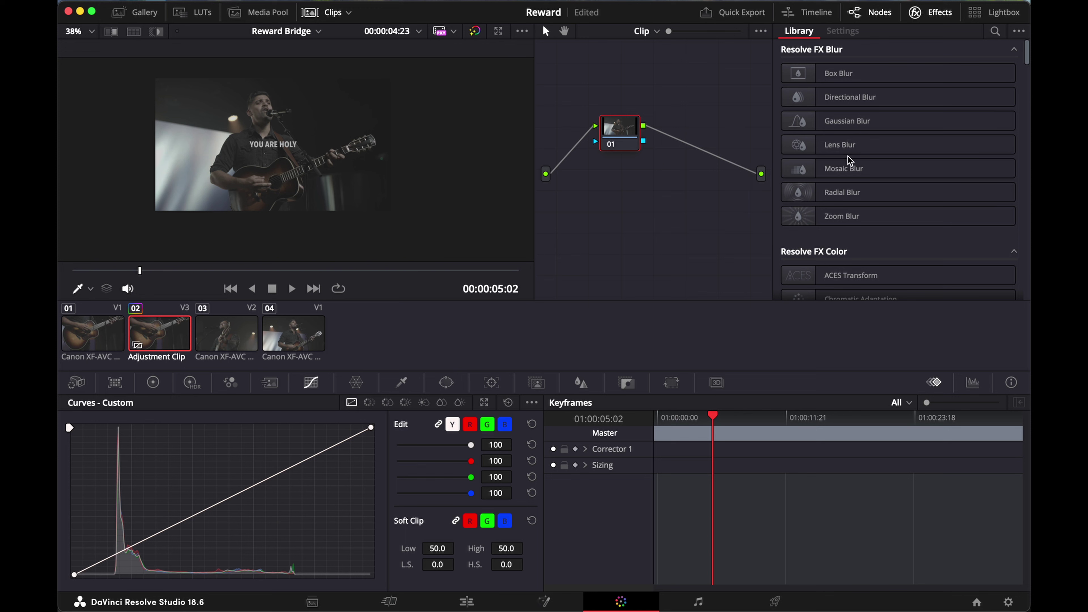
pyautogui.scroll(-4, 886, 185)
pyautogui.scroll(4, 887, 188)
pyautogui.scroll(-10, 889, 189)
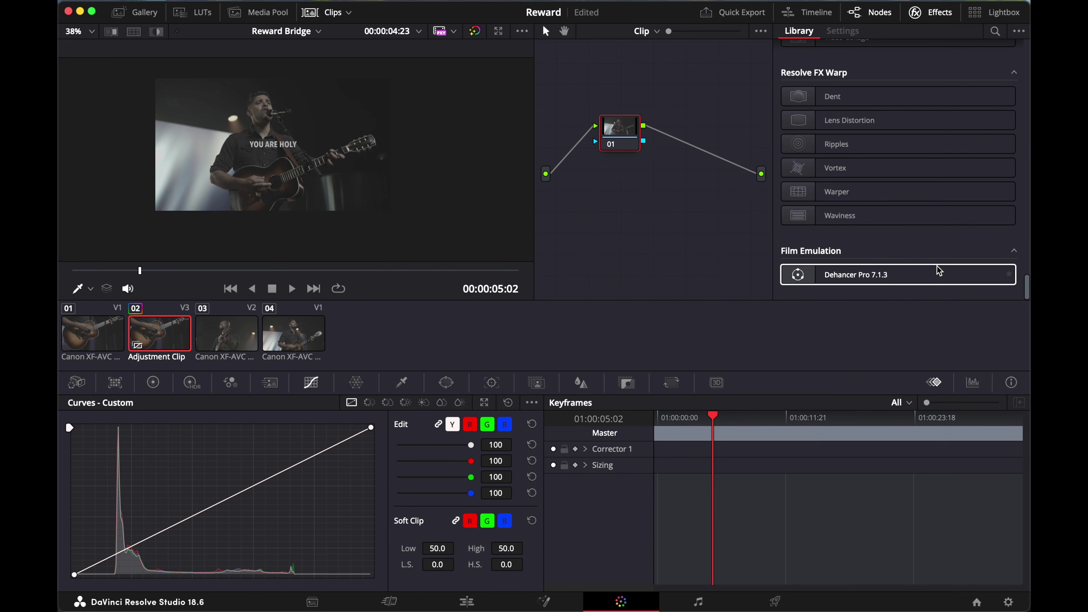
pyautogui.moveTo(856, 276); pyautogui.dragTo(697, 135)
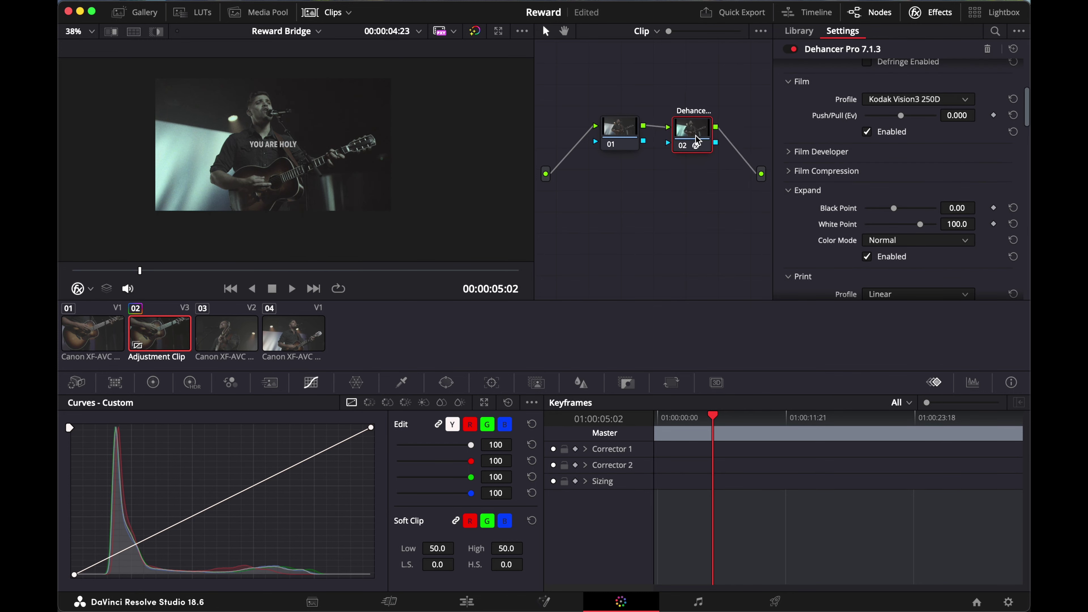
pyautogui.press('Delete')
# Step: Add a Dehancer Pro 7.1.3 node to the node graph and insert it on the connection between node 01 and the output
pyautogui.moveTo(830, 272); pyautogui.dragTo(680, 177)
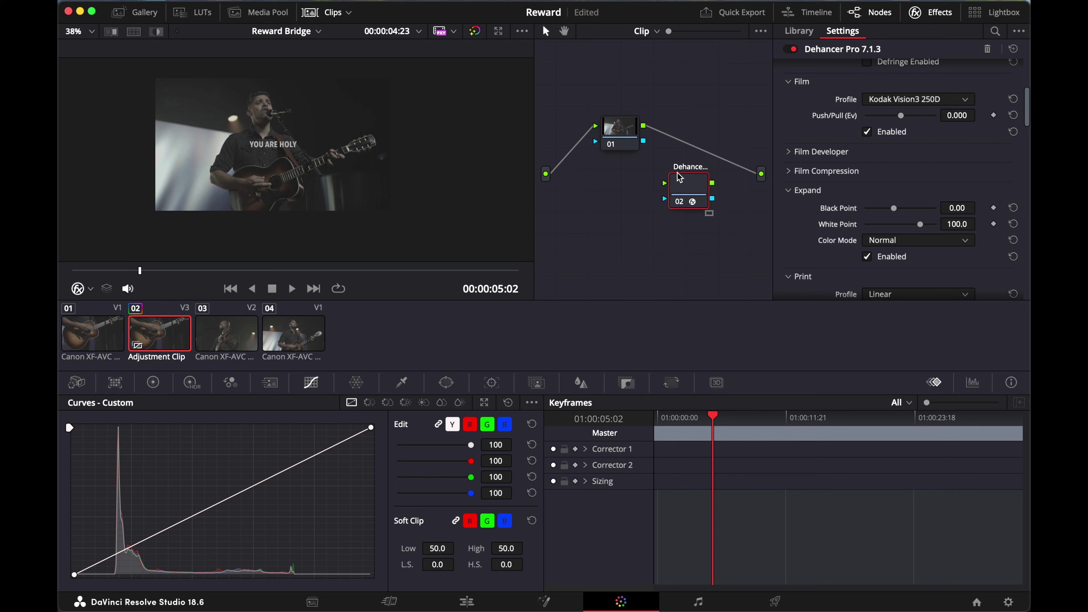
pyautogui.moveTo(644, 126); pyautogui.dragTo(762, 173)
pyautogui.moveTo(689, 193); pyautogui.dragTo(692, 147)
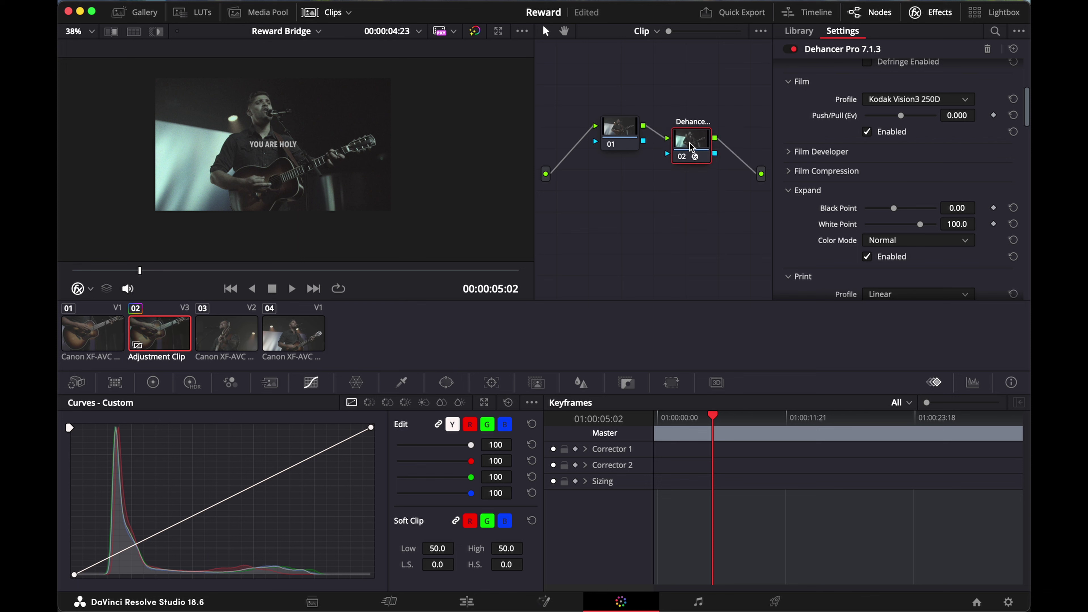
# Step: Examine the graded image and the range of Dehancer Pro settings, and move the Dehancer node level with node 01
pyautogui.scroll(6, 232, 109)
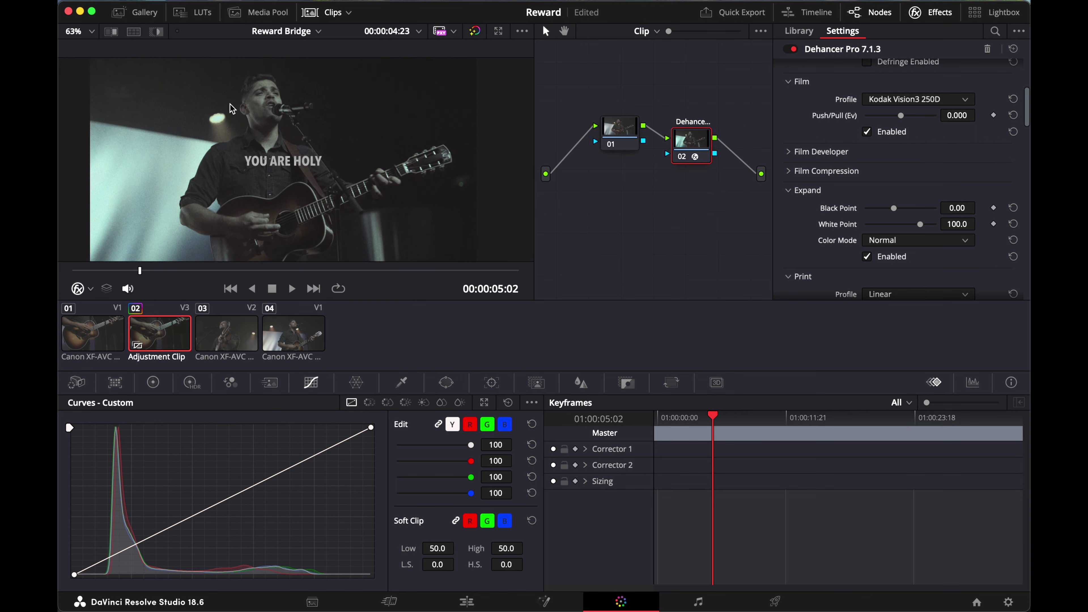
pyautogui.scroll(-2, 253, 108)
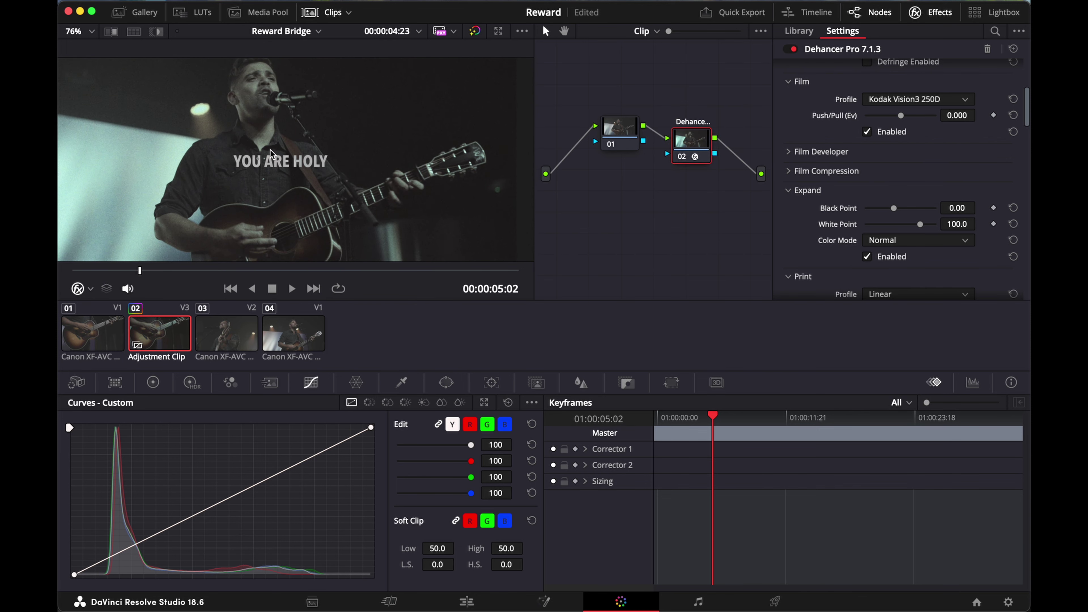
pyautogui.scroll(-2, 272, 155)
pyautogui.scroll(5, 870, 161)
pyautogui.scroll(1, 870, 161)
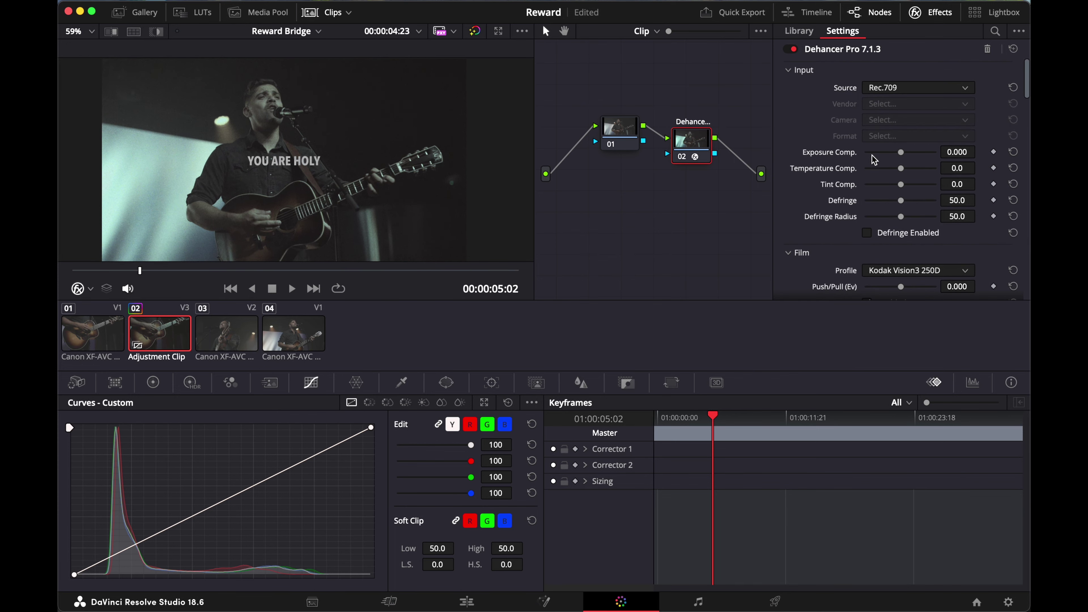
pyautogui.scroll(-15, 860, 144)
pyautogui.scroll(-8, 872, 155)
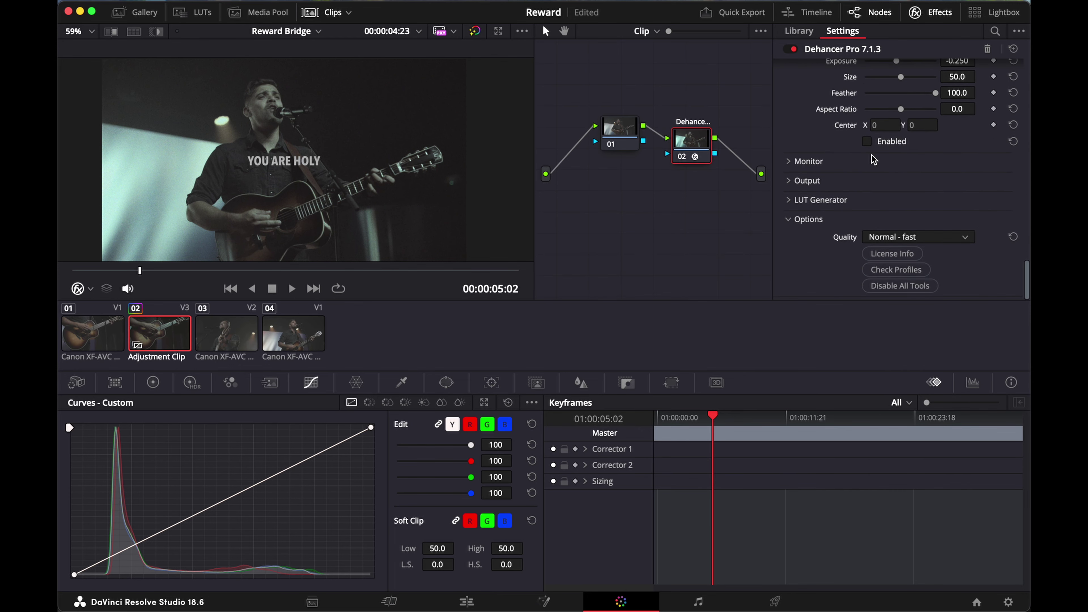
pyautogui.scroll(20, 874, 159)
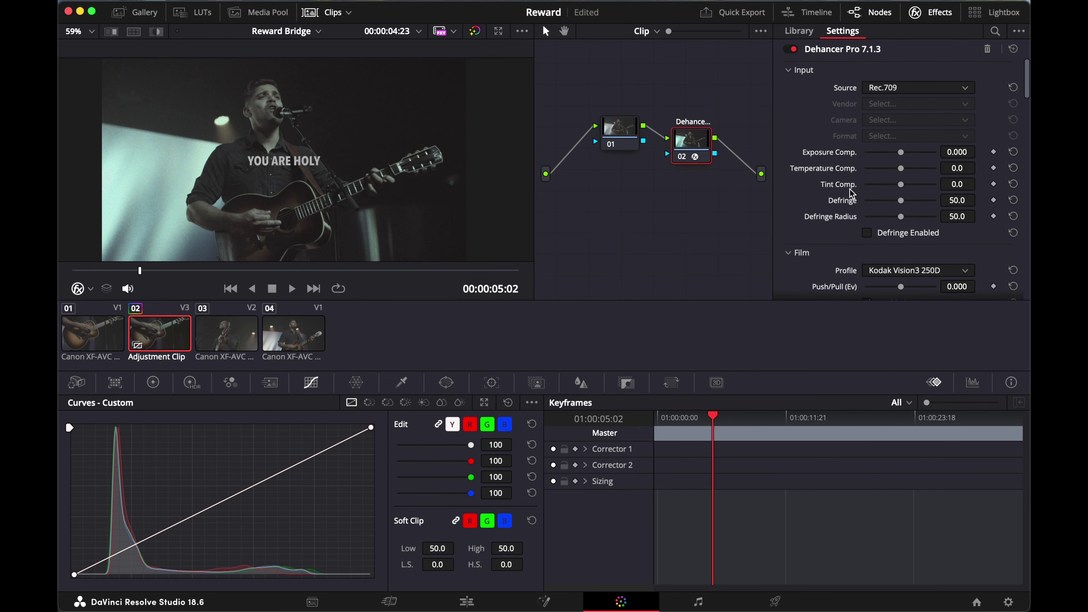
pyautogui.moveTo(700, 147); pyautogui.dragTo(699, 136)
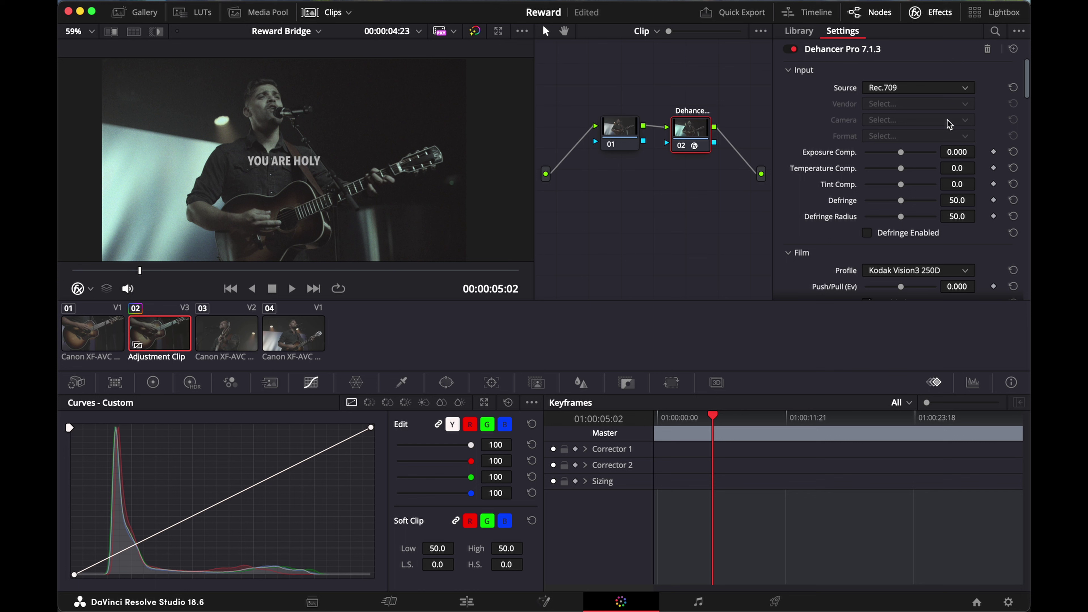
# Step: Try Rec.2020 as the Dehancer input source and return it to Rec.709
pyautogui.click(951, 84)
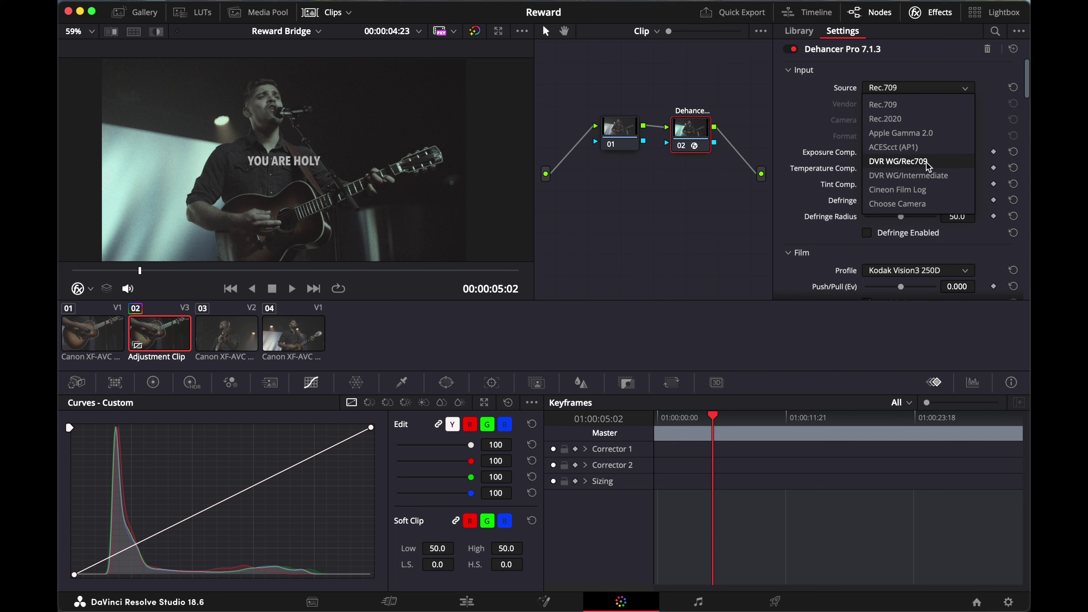
pyautogui.click(927, 120)
pyautogui.click(941, 88)
pyautogui.click(925, 104)
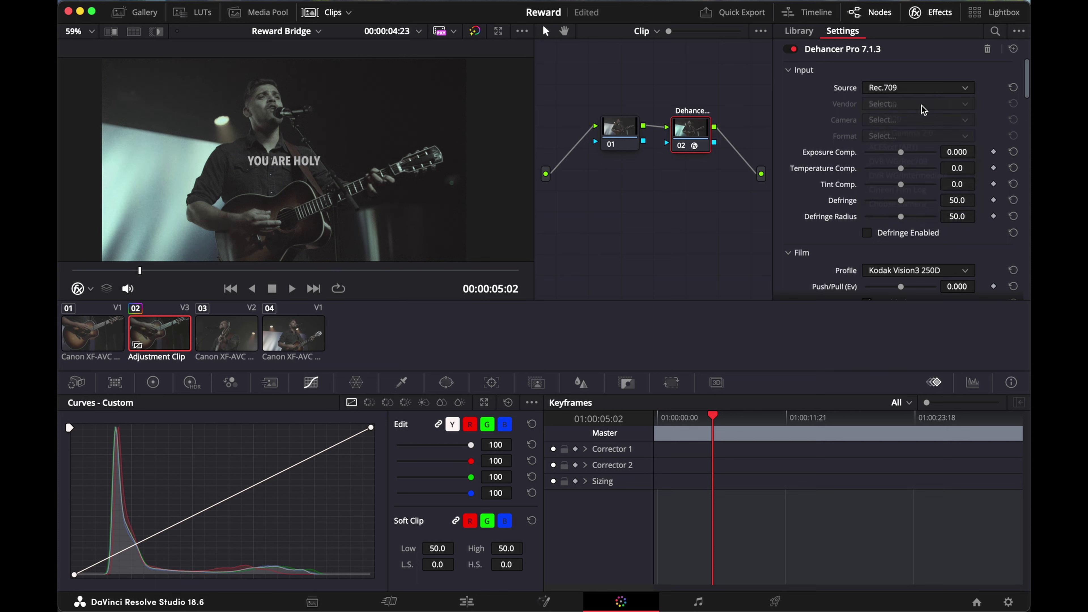
# Step: Set the Dehancer input source to Choose Camera, with vendor Canon and camera R5C
pyautogui.click(928, 88)
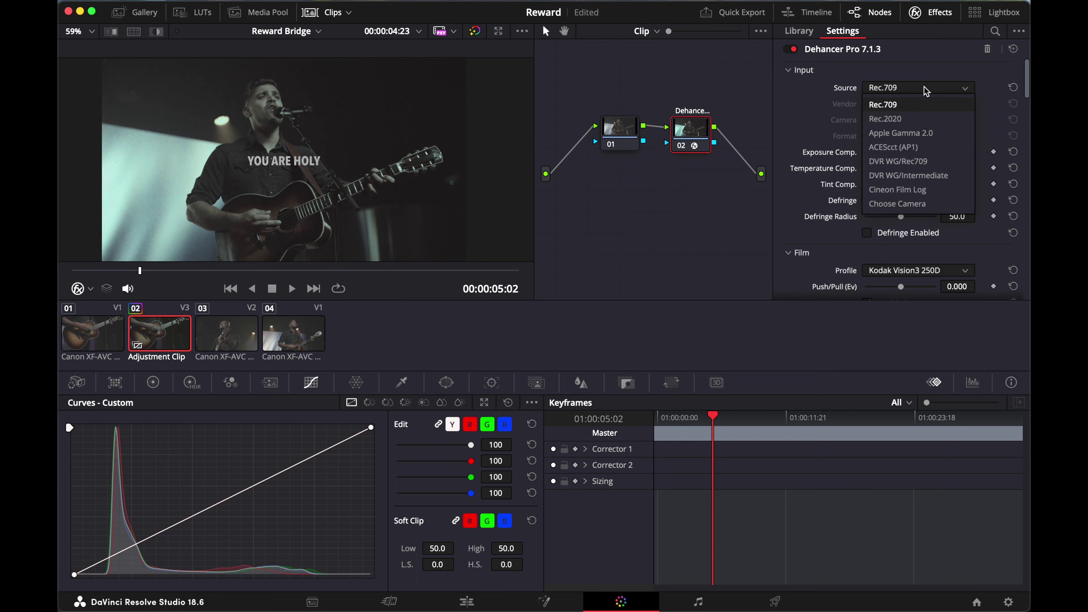
pyautogui.click(900, 207)
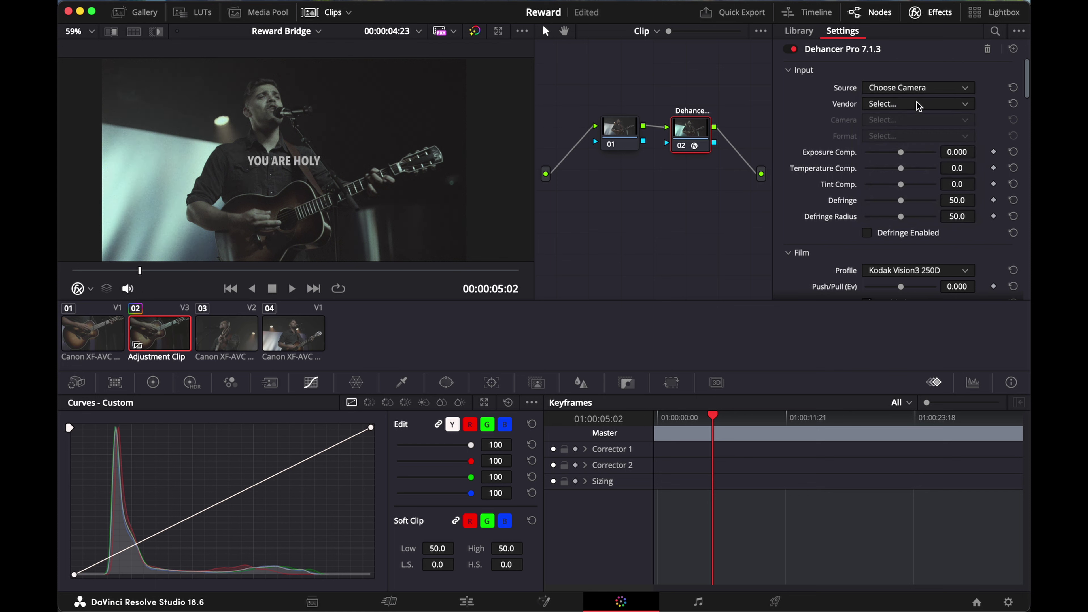
pyautogui.click(919, 106)
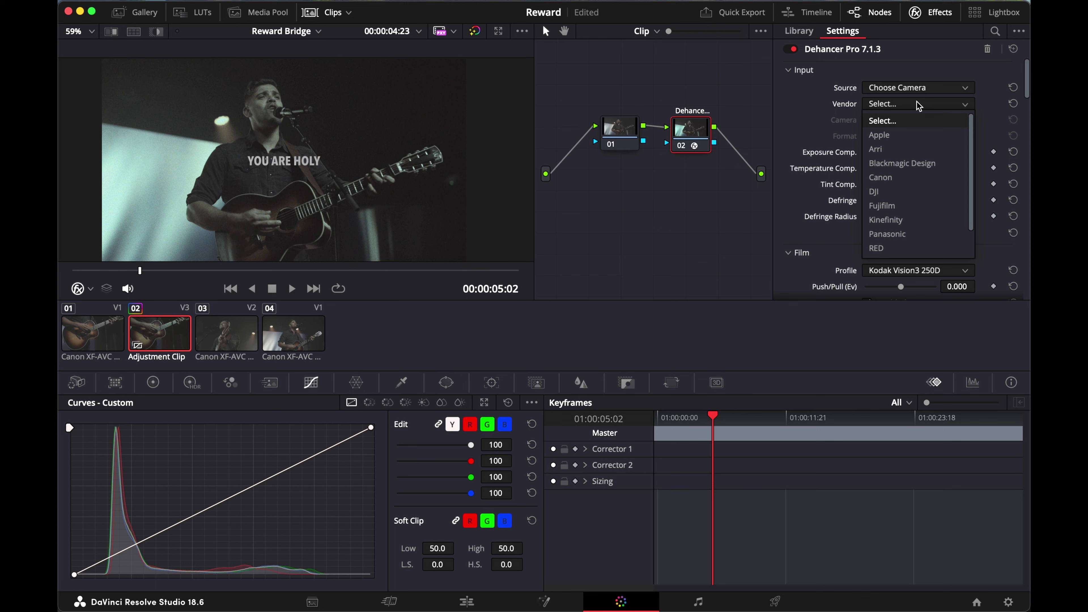
pyautogui.click(892, 179)
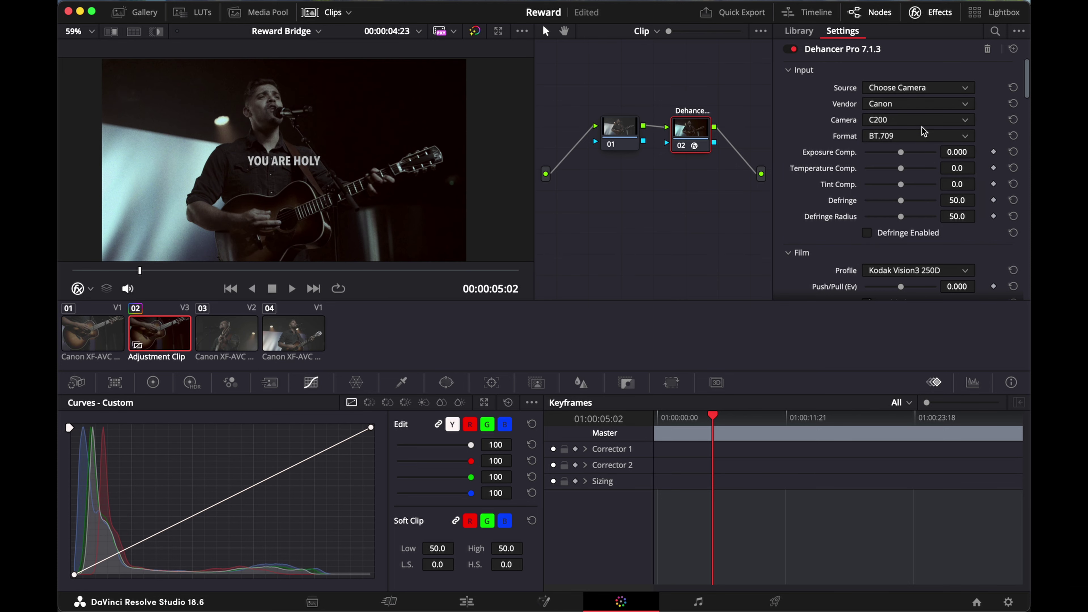
pyautogui.click(919, 122)
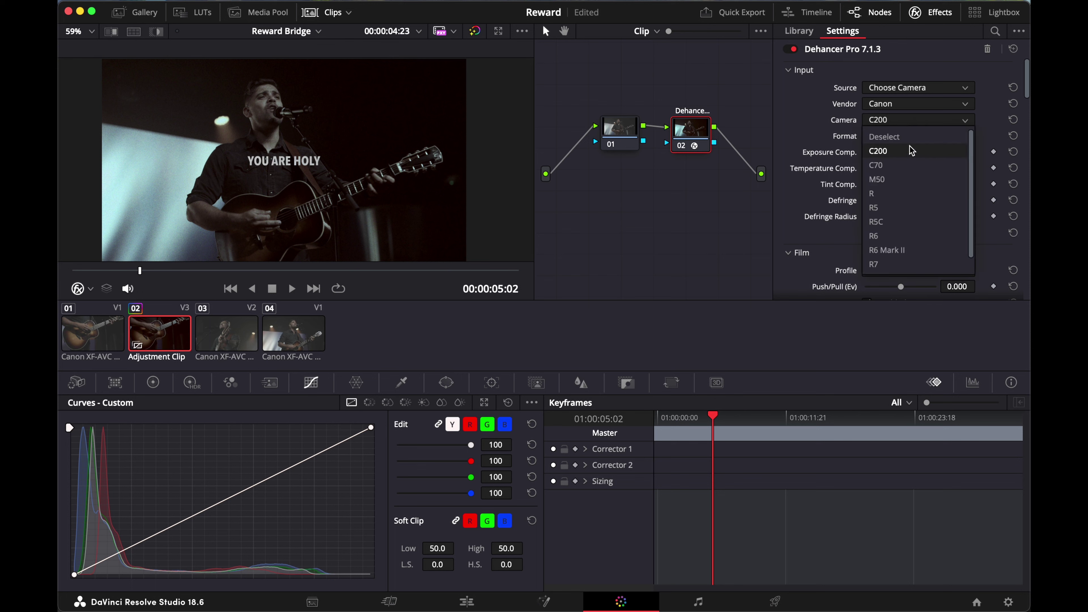
pyautogui.click(898, 223)
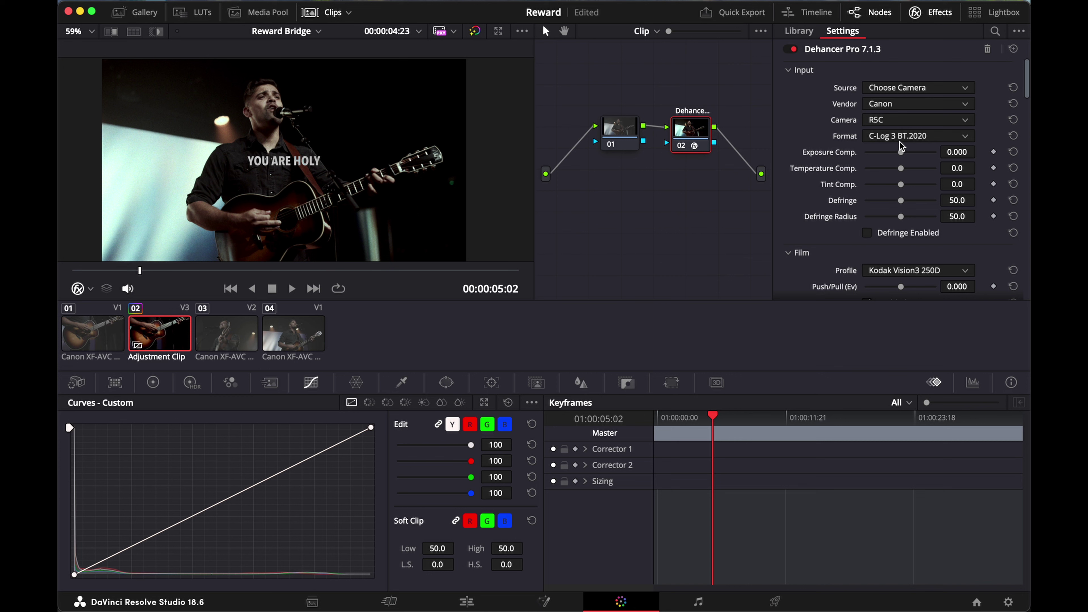
# Step: Try C-Log 3 BT.709 as the input format, and set the format to C-Log 3 Cinema Gamut
pyautogui.click(951, 139)
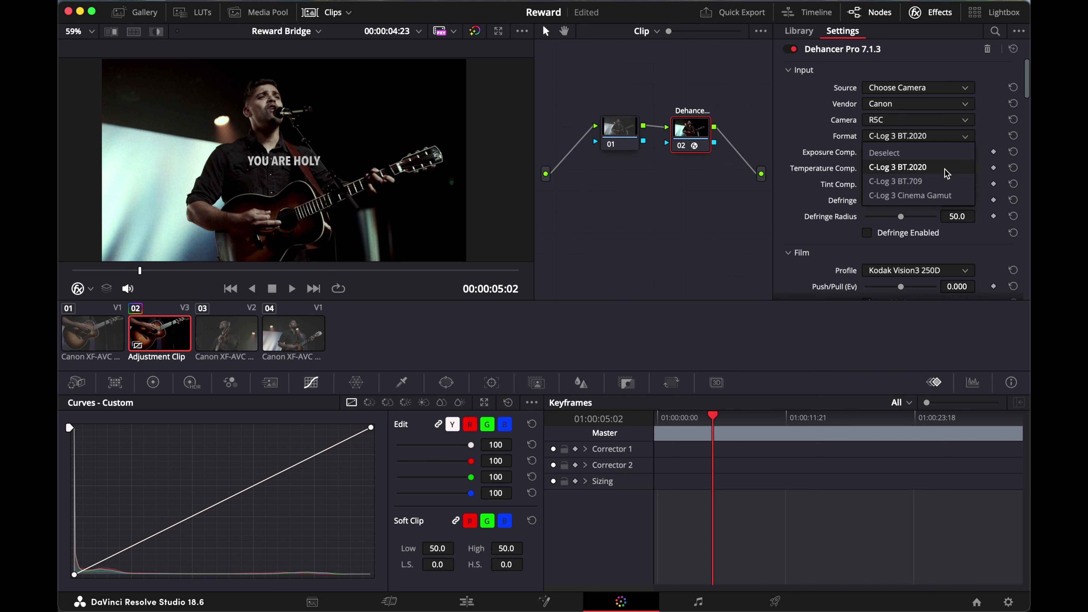
pyautogui.click(944, 183)
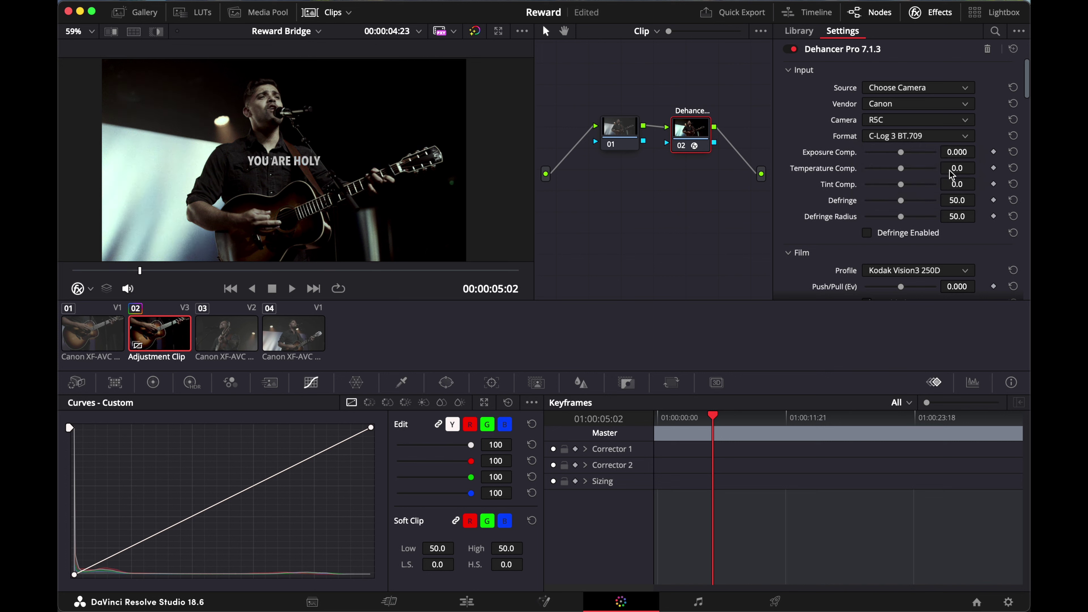
pyautogui.click(941, 138)
pyautogui.click(916, 196)
# Step: Examine the converted image up close around the singer and the stage light, and at full frame
pyautogui.scroll(5, 209, 134)
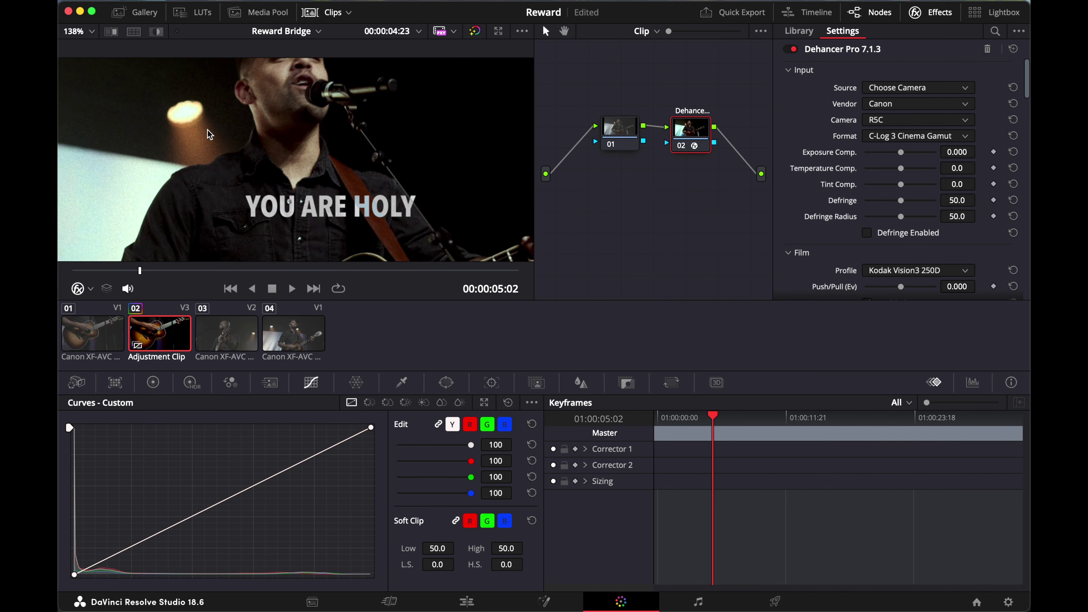
pyautogui.scroll(2, 209, 134)
pyautogui.hscroll(-2, 209, 134)
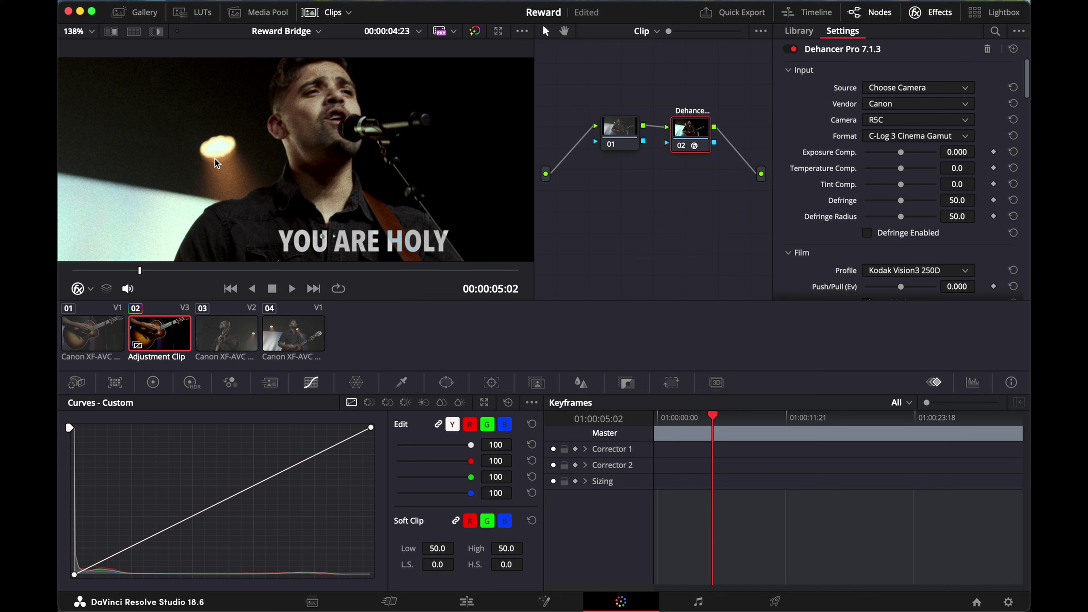
pyautogui.scroll(-3, 245, 142)
pyautogui.scroll(2, 222, 139)
pyautogui.scroll(-4, 269, 170)
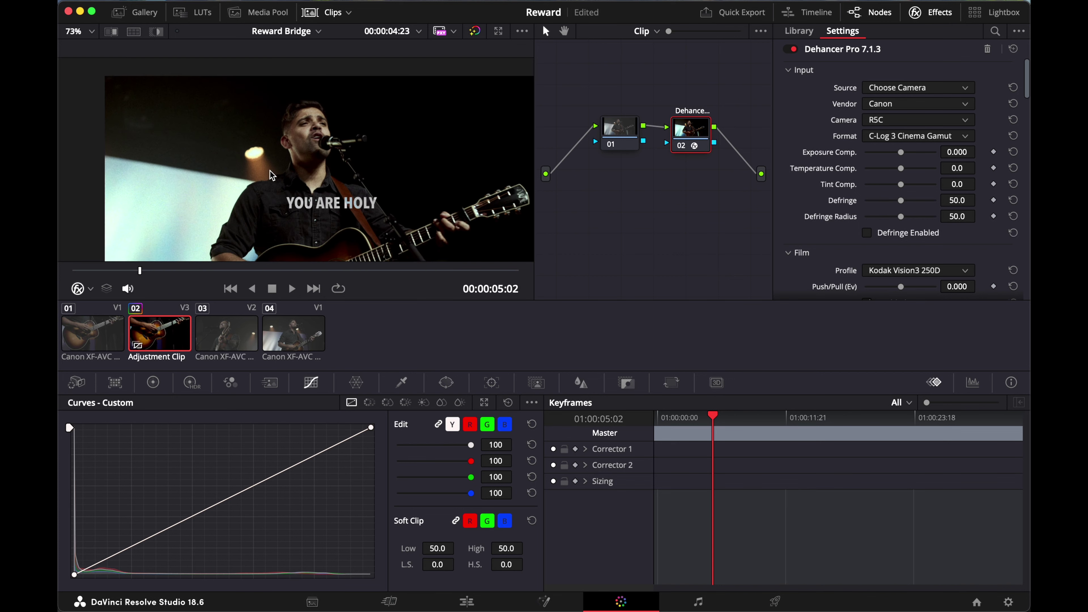
pyautogui.scroll(3, 270, 179)
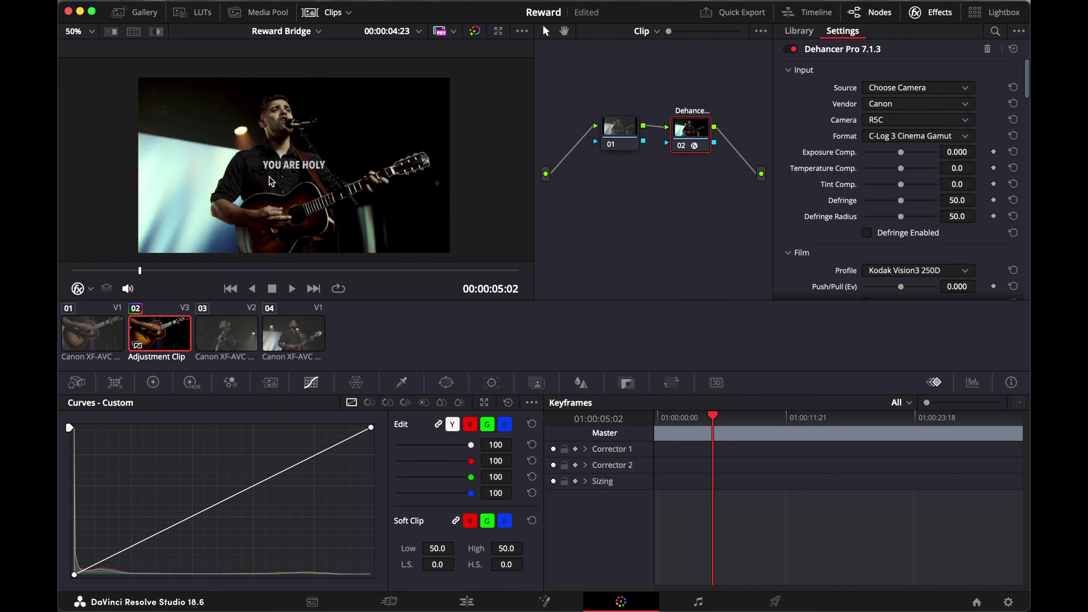
pyautogui.scroll(-3, 270, 177)
pyautogui.scroll(1, 269, 176)
pyautogui.scroll(-1, 923, 159)
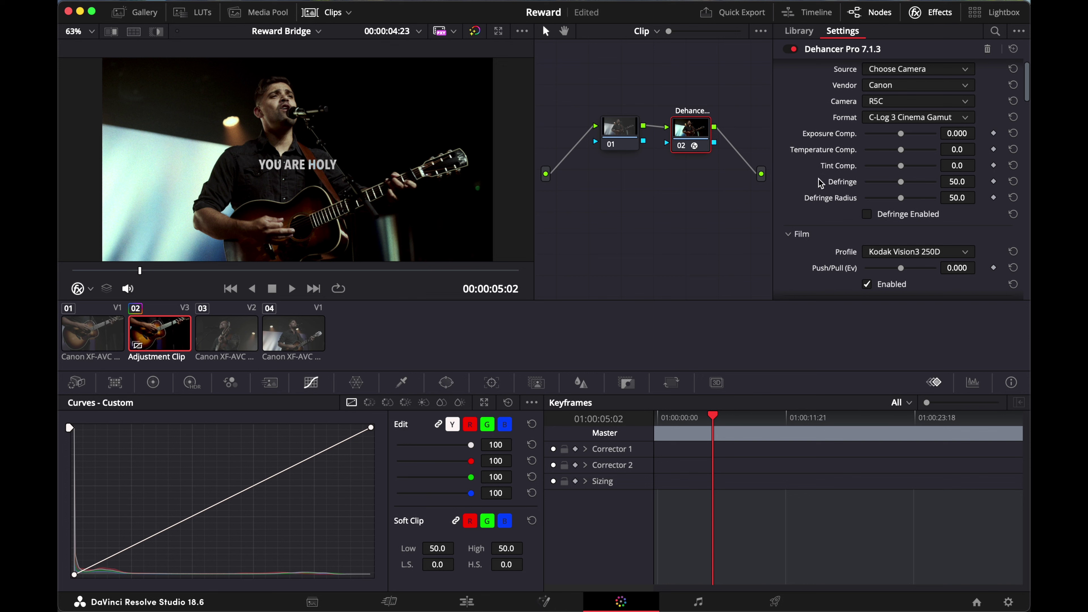
# Step: Browse the list of Dehancer film profiles from the Agfa stocks through to Svema
pyautogui.scroll(-2, 839, 182)
pyautogui.scroll(-4, 875, 164)
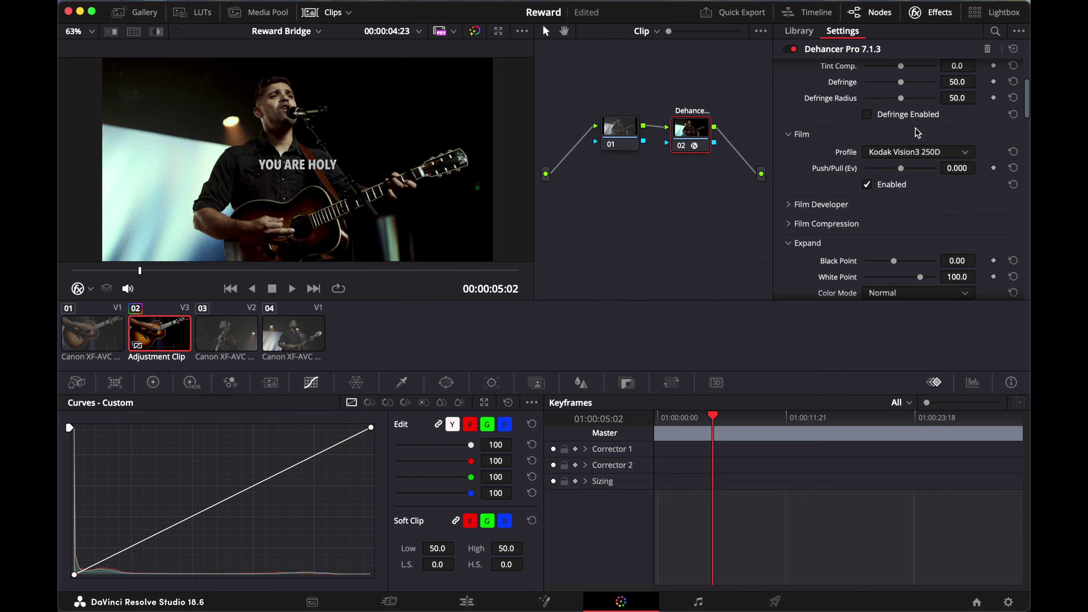
pyautogui.scroll(-2, 917, 133)
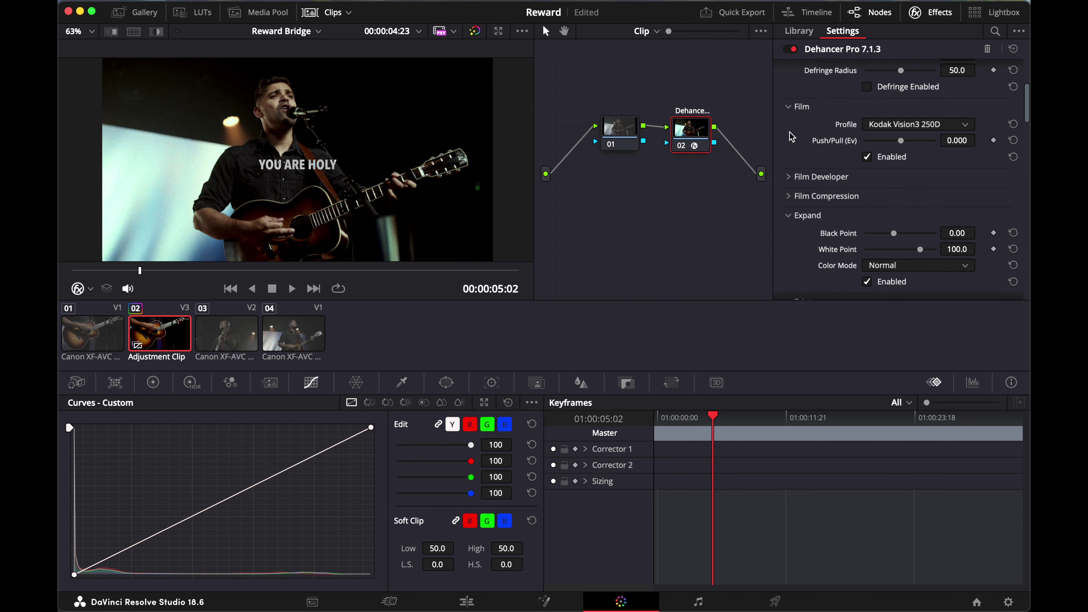
pyautogui.click(952, 124)
pyautogui.scroll(5, 956, 170)
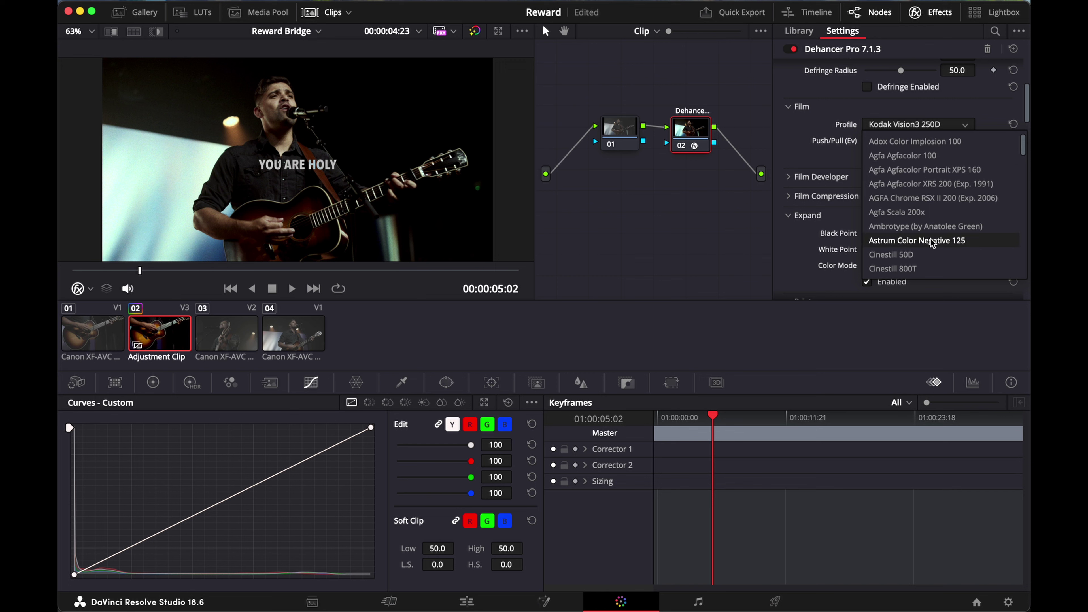
pyautogui.scroll(-3, 930, 238)
pyautogui.scroll(-15, 934, 242)
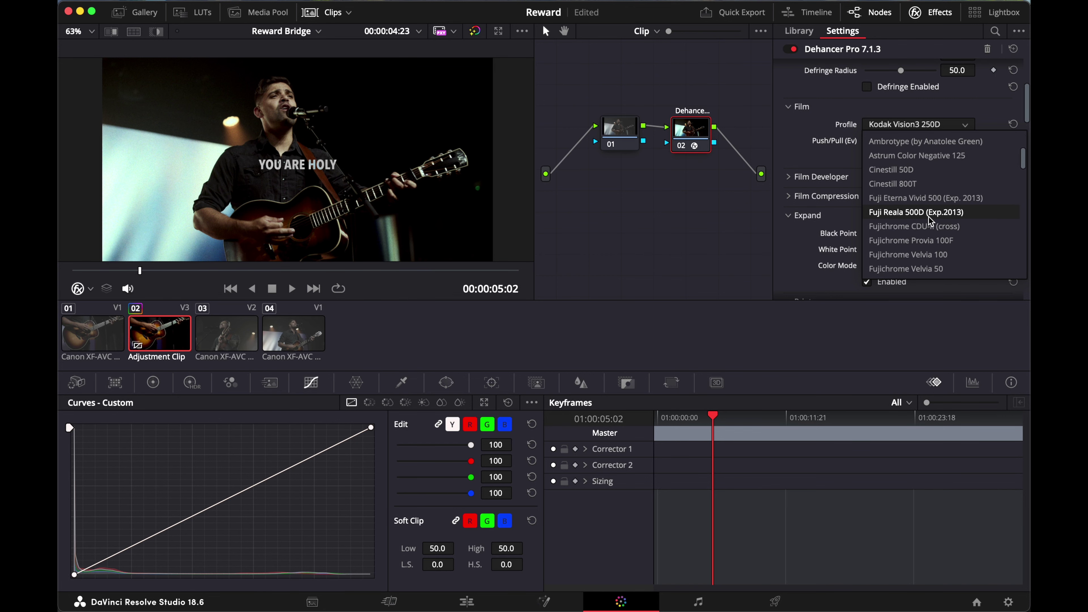
pyautogui.scroll(-10, 928, 216)
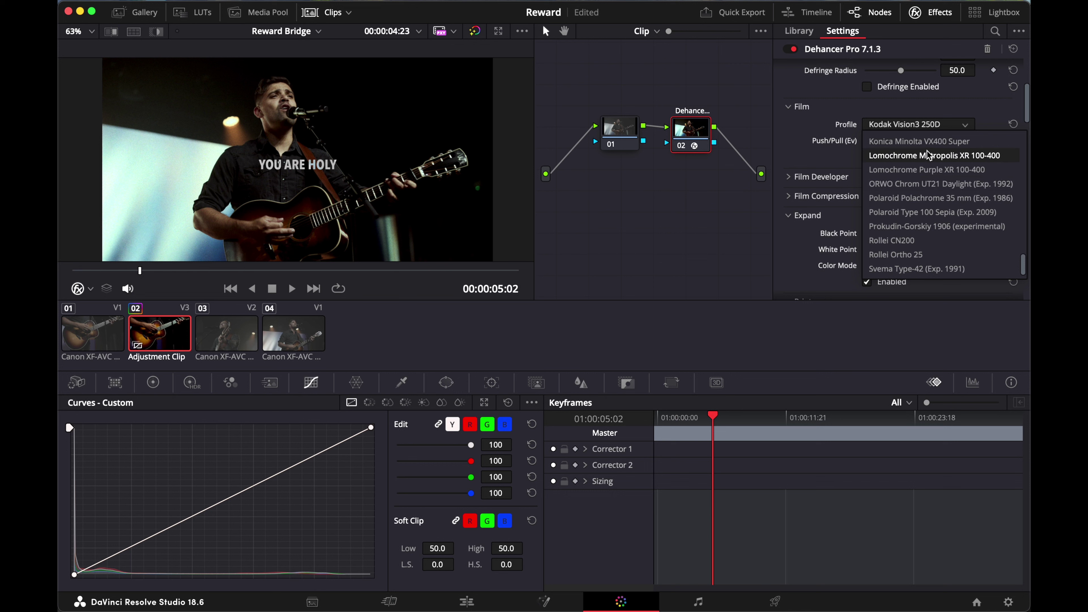
pyautogui.scroll(15, 945, 210)
pyautogui.click(910, 101)
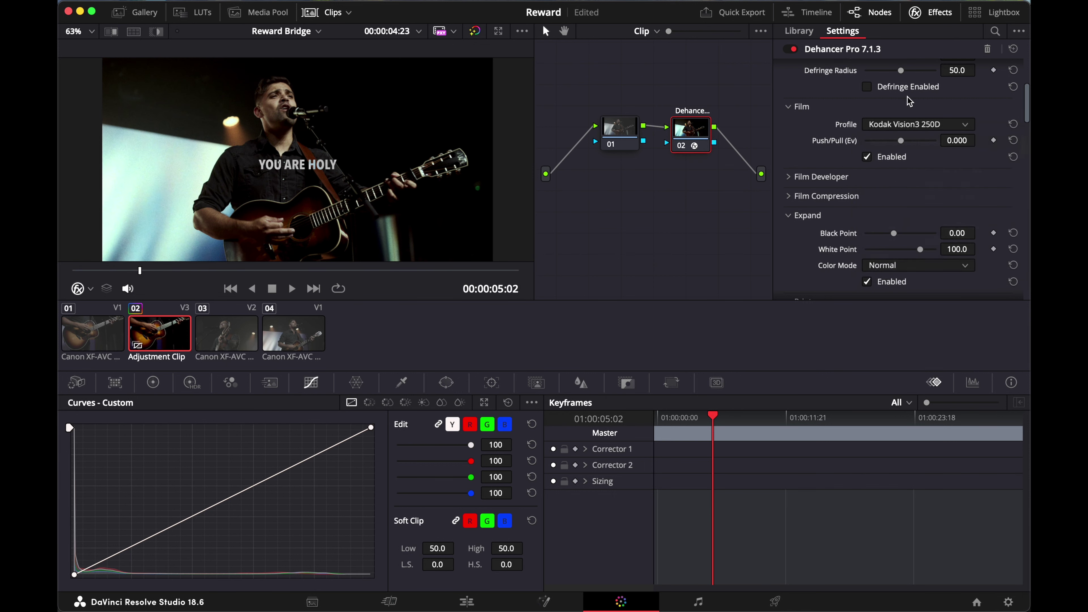
# Step: Set the Dehancer film profile to Cinestill 50D
pyautogui.click(949, 126)
pyautogui.scroll(15, 924, 200)
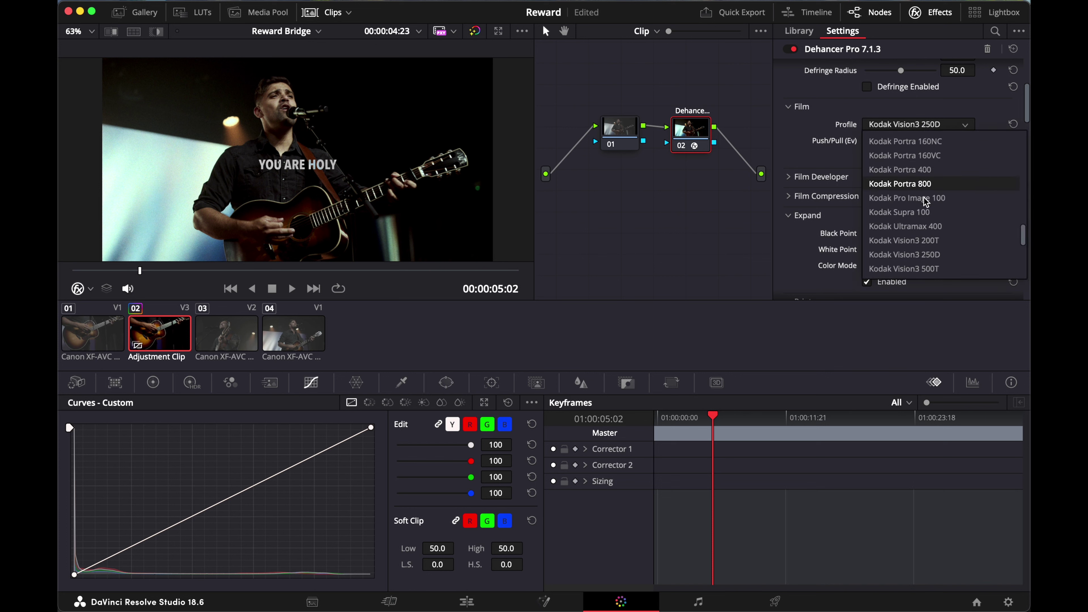
pyautogui.scroll(-3, 923, 196)
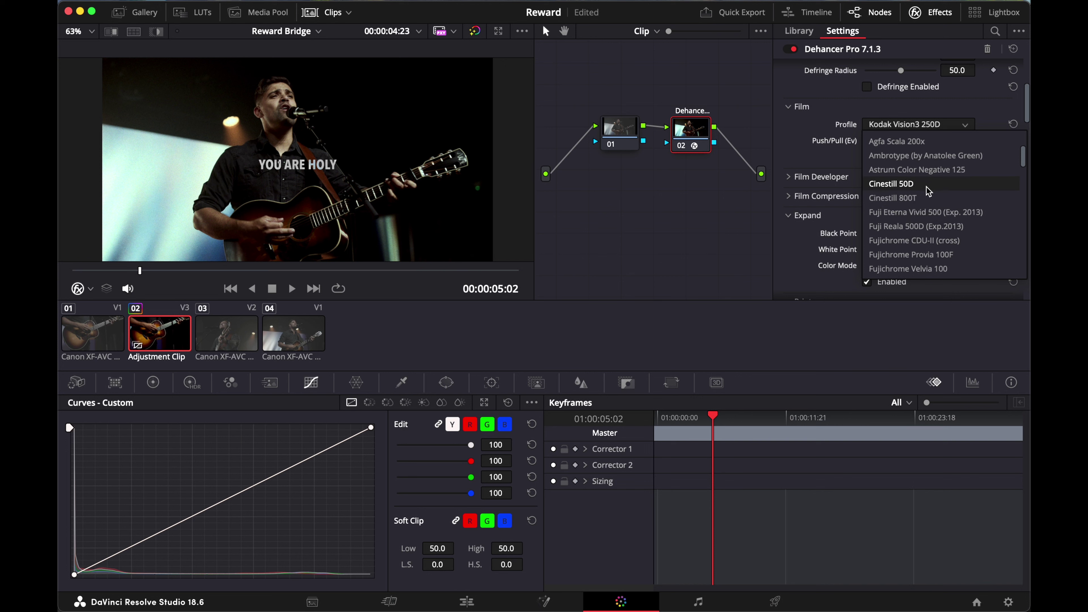
pyautogui.click(924, 188)
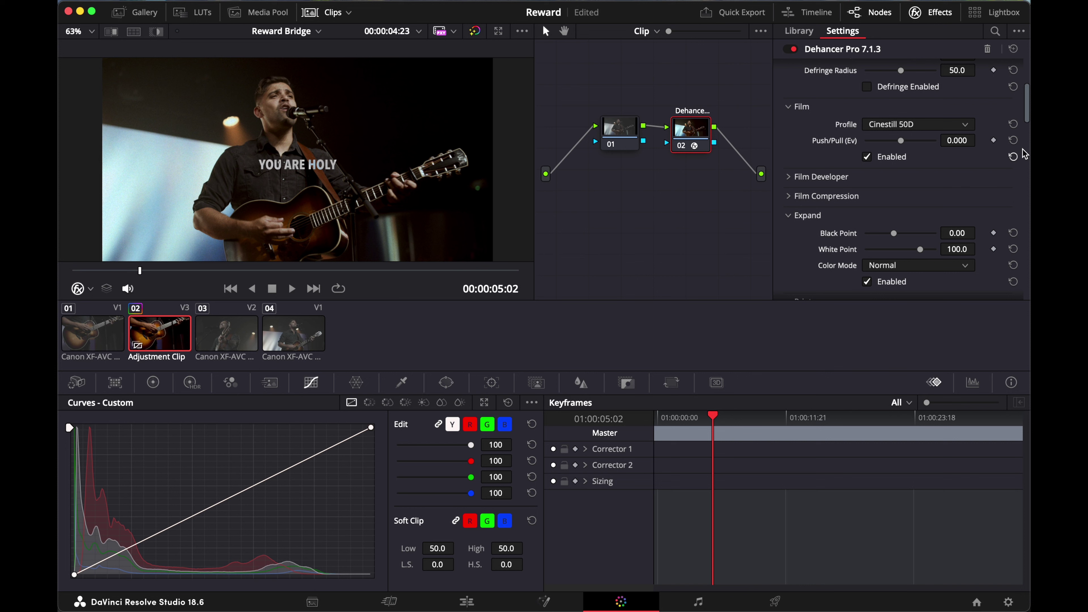
# Step: Review the input and film settings and play the graded video through to the Reward title
pyautogui.scroll(4, 918, 127)
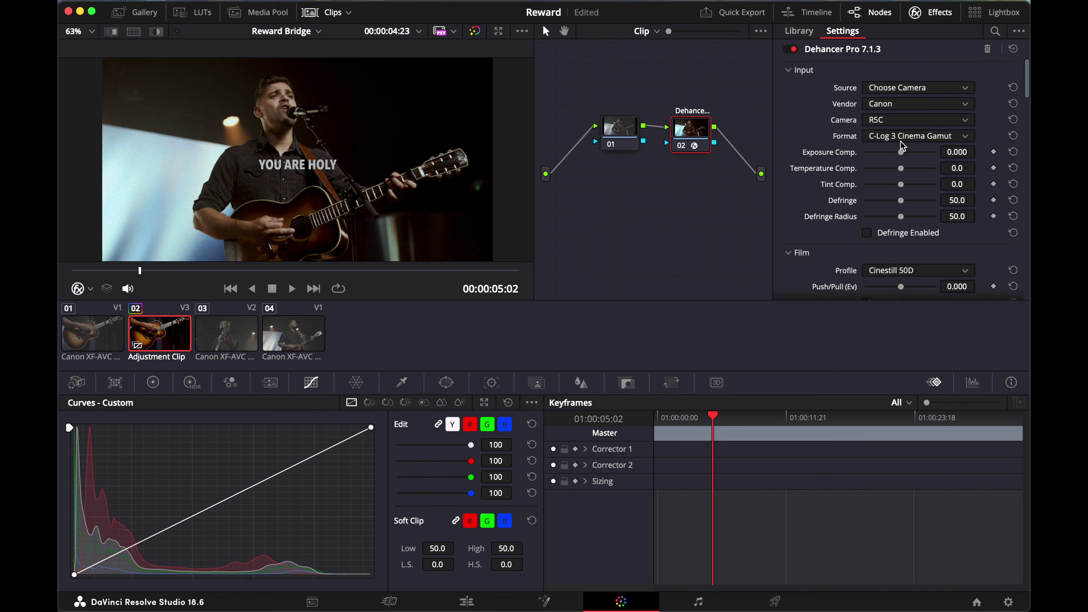
pyautogui.scroll(-2, 902, 146)
pyautogui.scroll(-1, 870, 206)
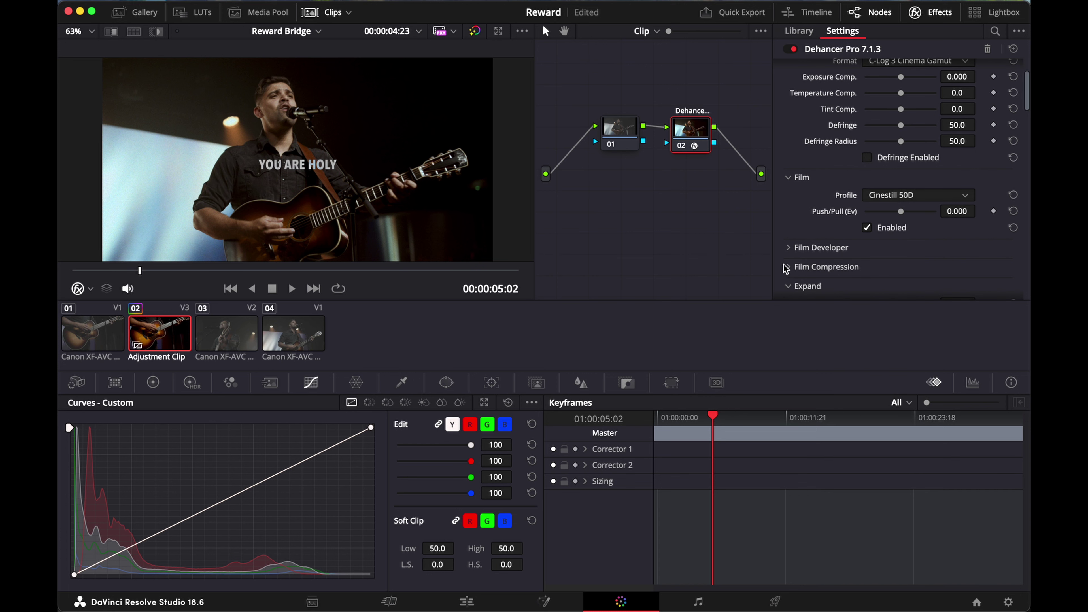
pyautogui.press('space')
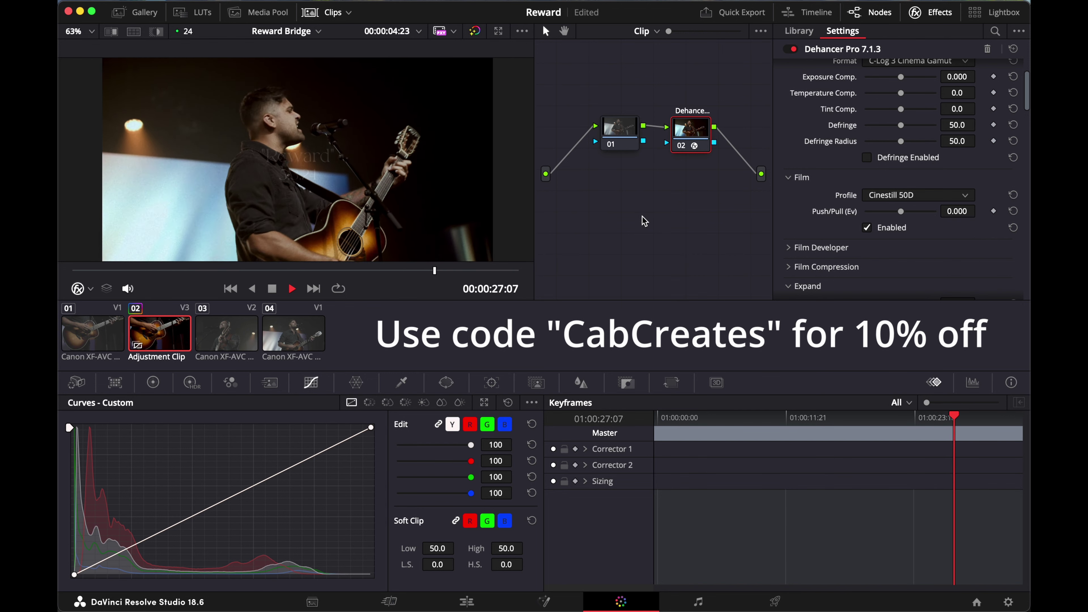
pyautogui.press('space')
# Step: Inspect the Film Developer, Film Compression, Expand and Print settings
pyautogui.scroll(-5, 941, 188)
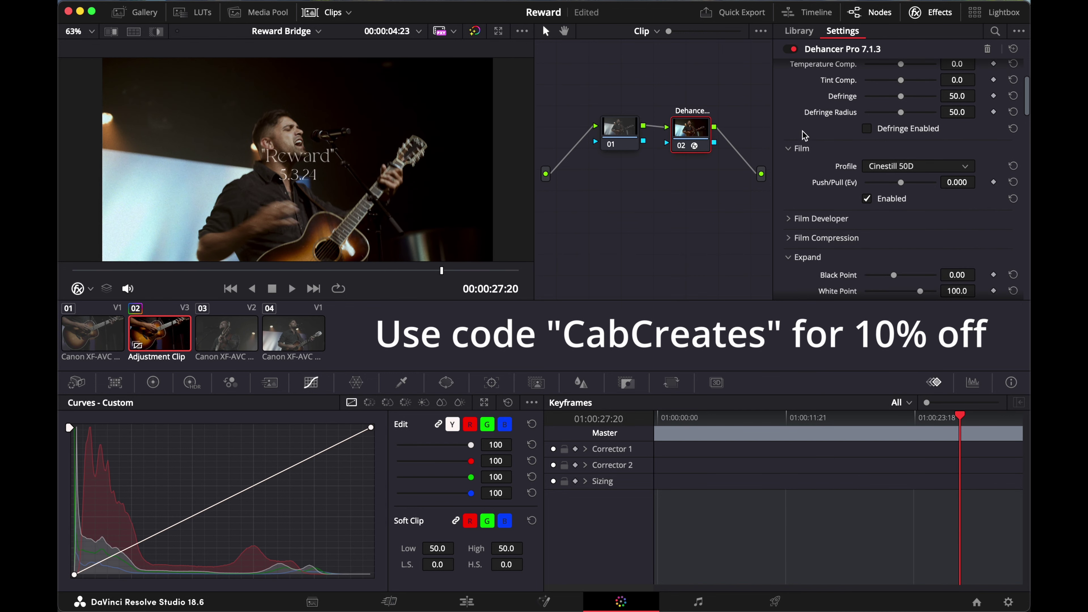
pyautogui.click(791, 153)
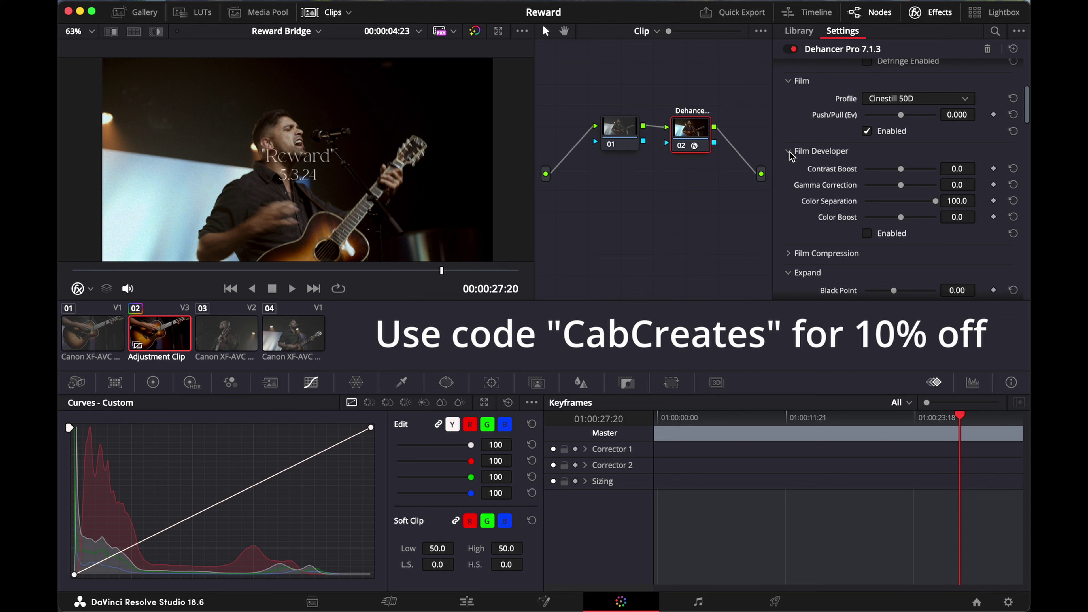
pyautogui.click(791, 152)
pyautogui.click(790, 171)
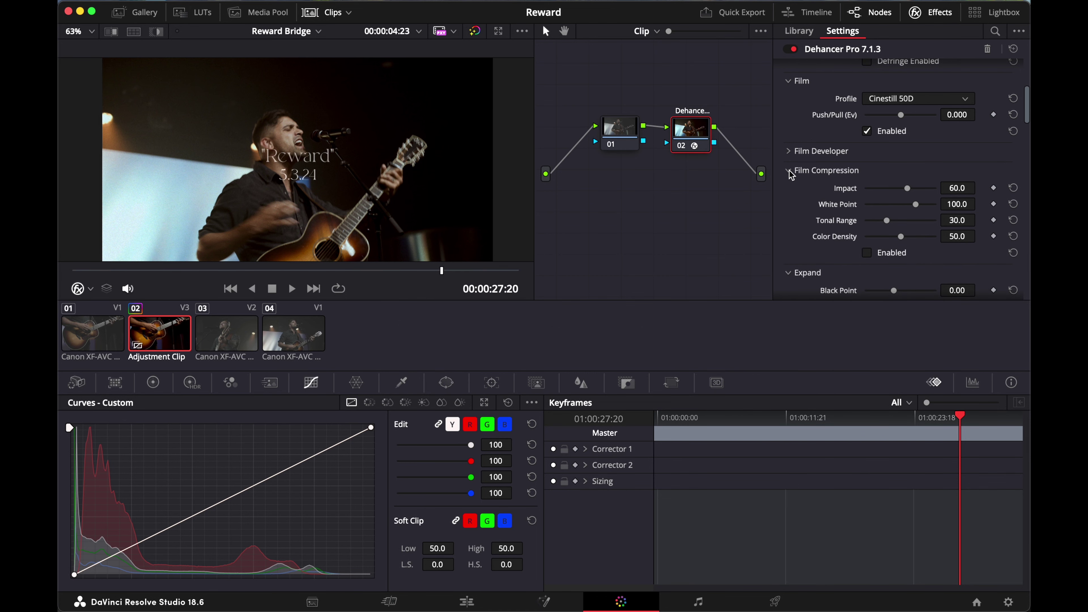
pyautogui.click(790, 171)
pyautogui.scroll(-4, 870, 161)
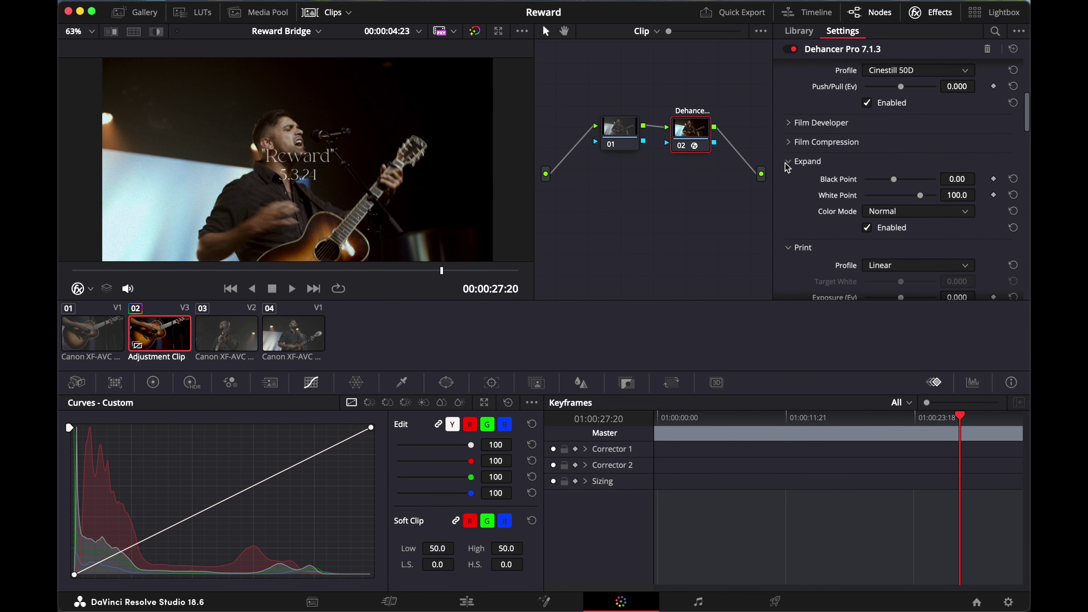
pyautogui.scroll(-4, 836, 158)
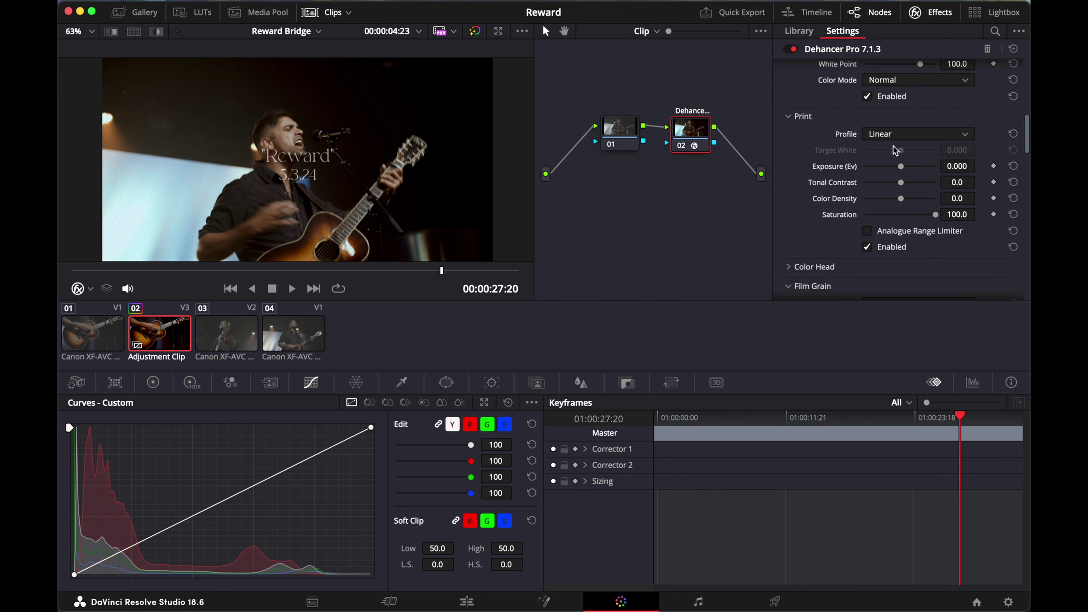
# Step: Try a film grain amount of 100, compare with grain off, and settle on 45 with grain enabled
pyautogui.scroll(-7, 847, 171)
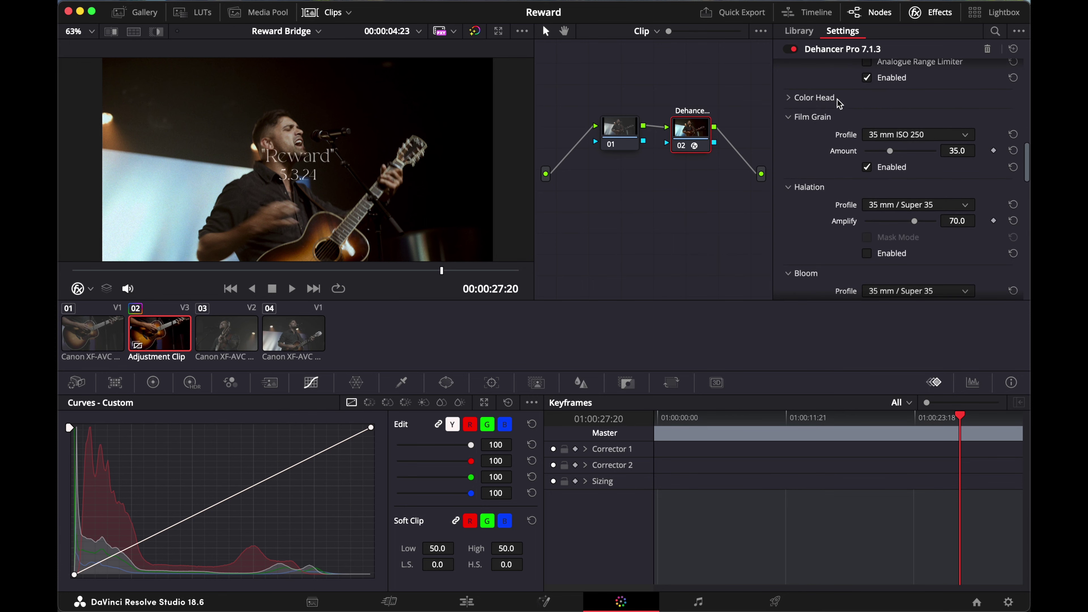
pyautogui.scroll(-1, 824, 175)
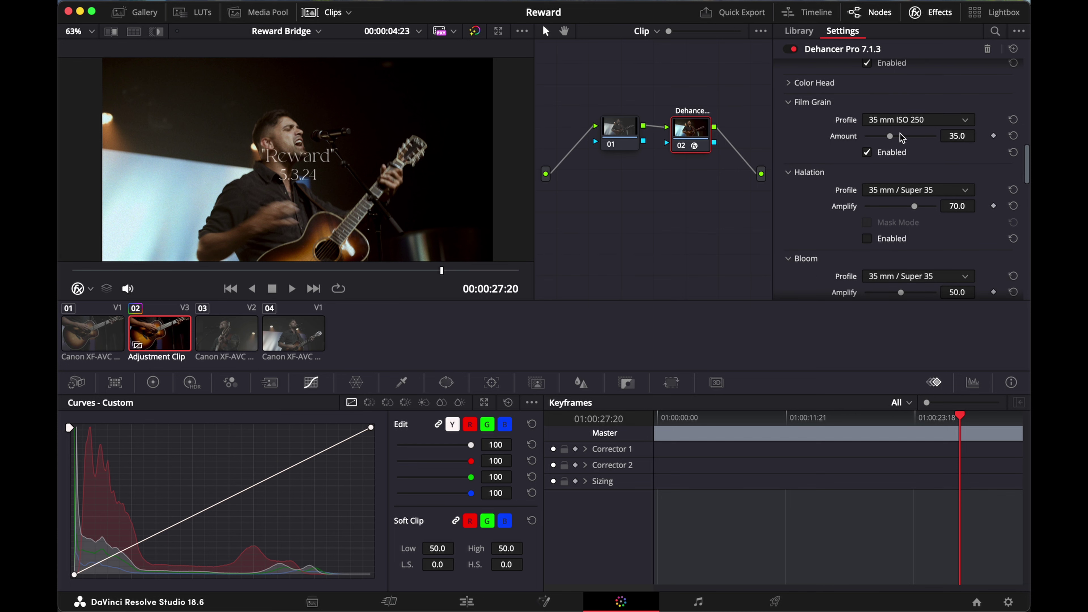
pyautogui.moveTo(892, 136); pyautogui.dragTo(937, 136)
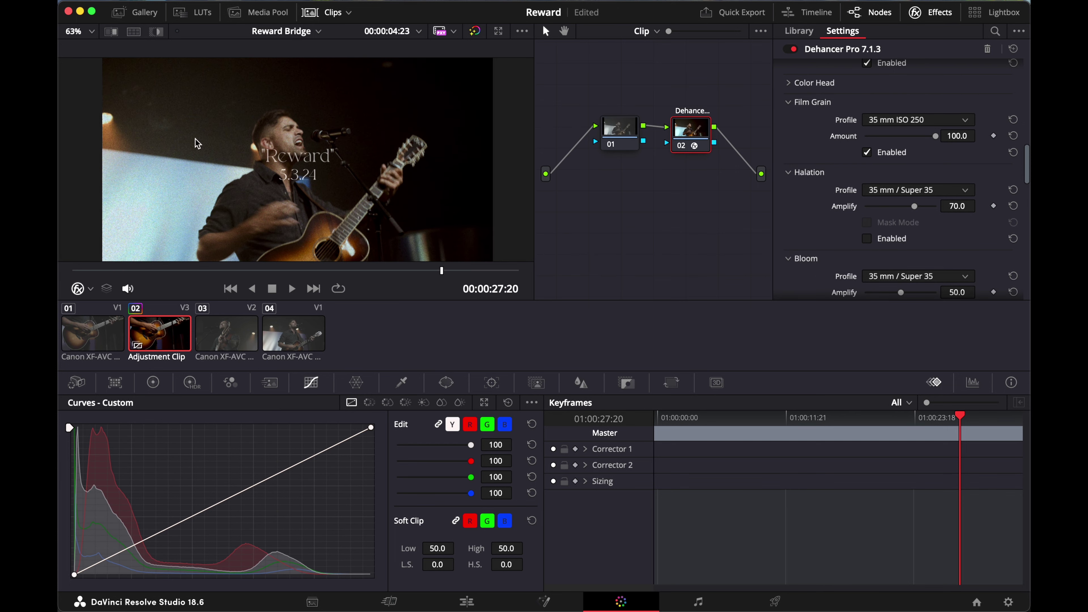
pyautogui.scroll(3, 197, 144)
pyautogui.scroll(3, 197, 144)
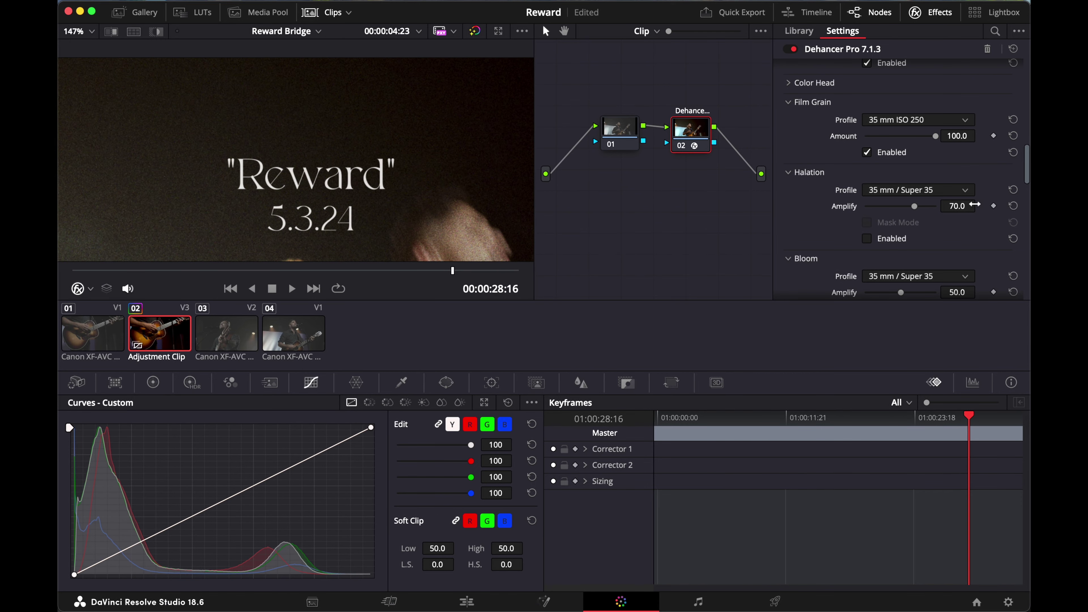
pyautogui.click(867, 151)
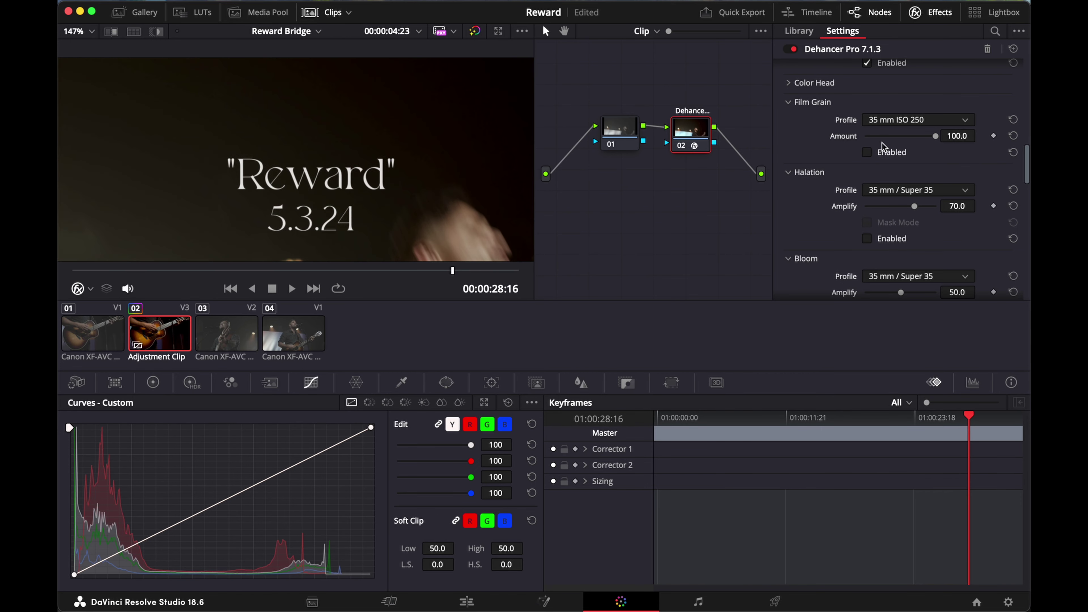
pyautogui.scroll(-1, 866, 155)
pyautogui.scroll(-4, 304, 167)
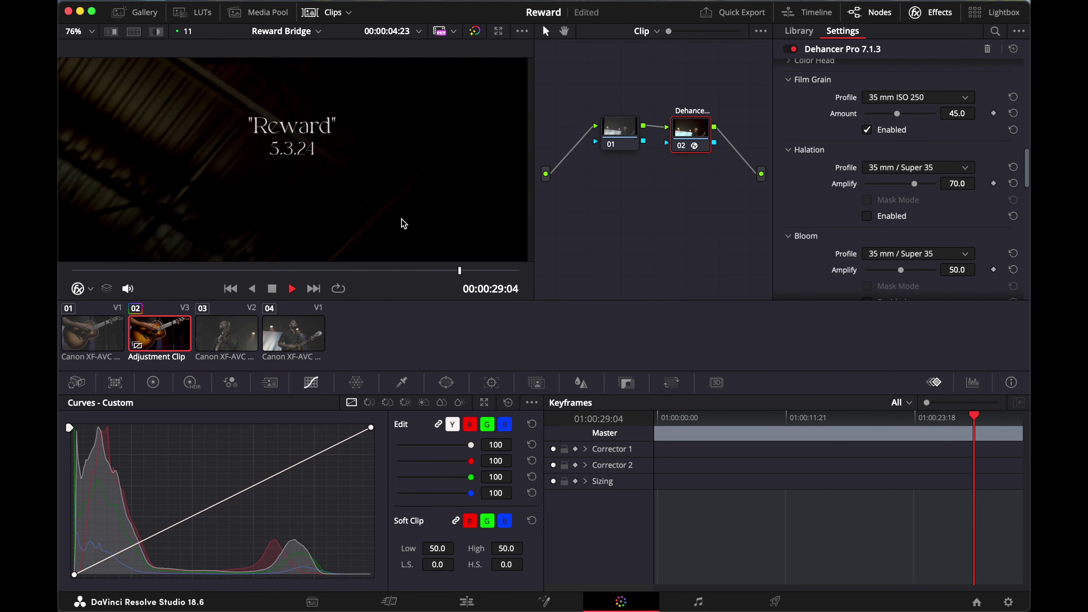
# Step: Enable Halation on the singer's shot at 00:00:17:00 and raise its Amplify to 100
pyautogui.click(298, 270)
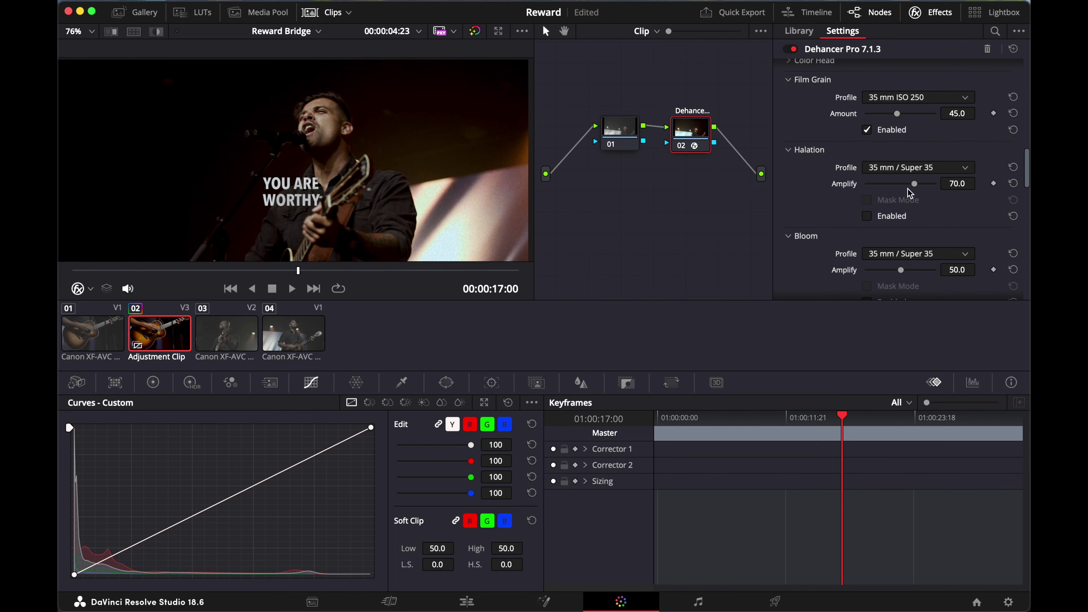
pyautogui.click(867, 216)
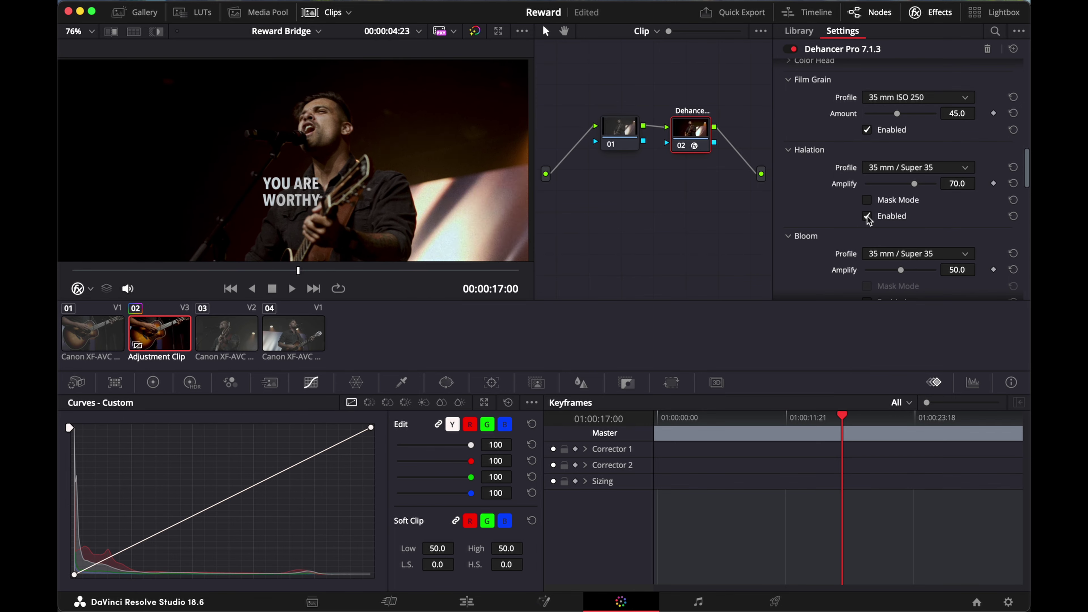
pyautogui.scroll(5, 320, 151)
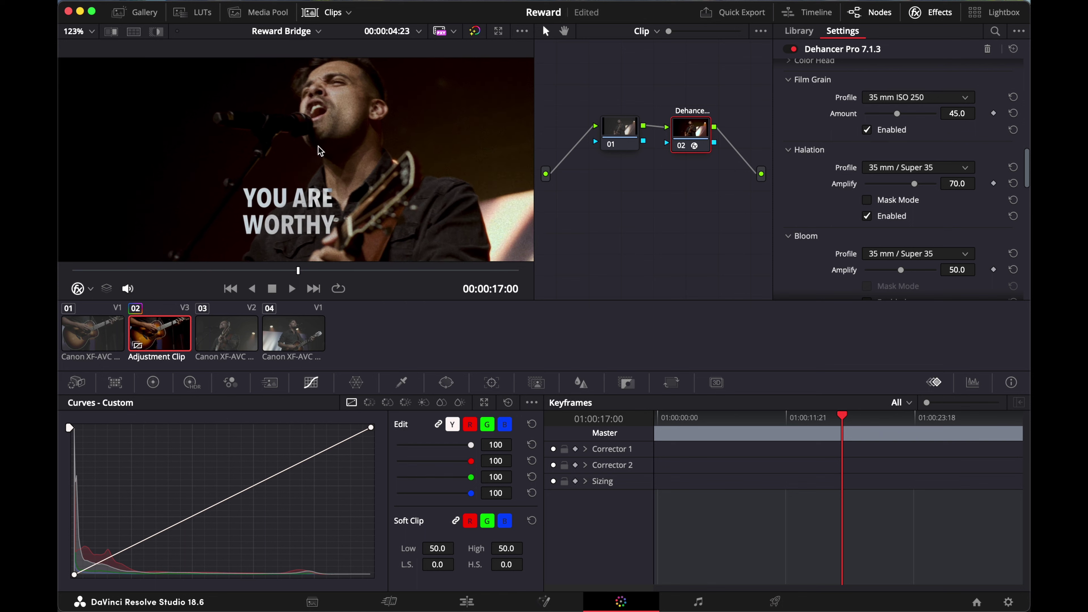
pyautogui.moveTo(914, 184); pyautogui.dragTo(936, 183)
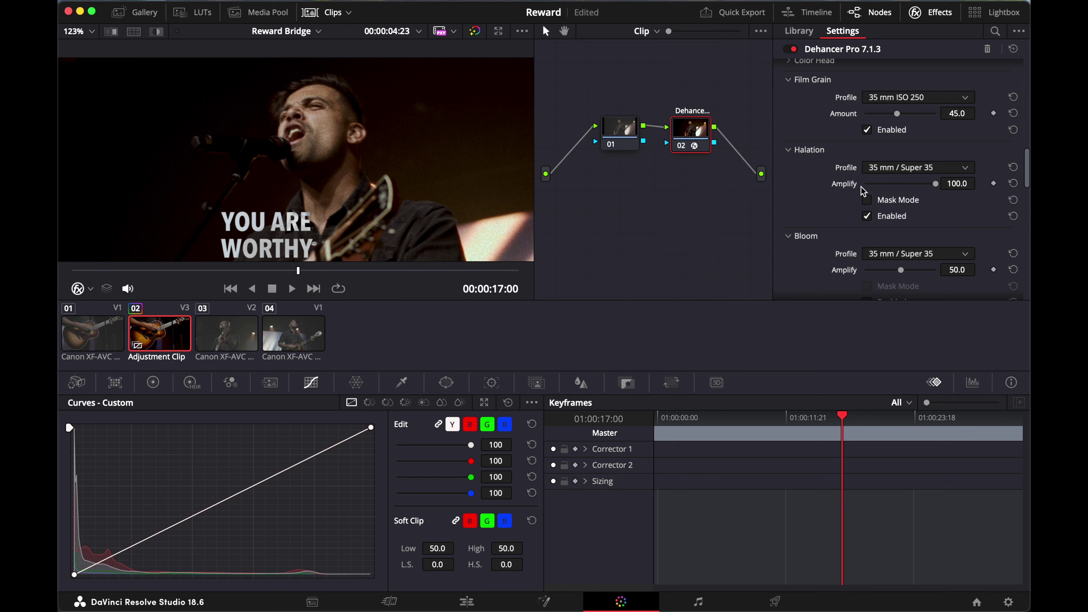
# Step: Enable Bloom and set its Amplify to 100, checking it on the stage-light shot at 00:00:20:15
pyautogui.scroll(-3, 858, 193)
pyautogui.moveTo(902, 169); pyautogui.dragTo(822, 169)
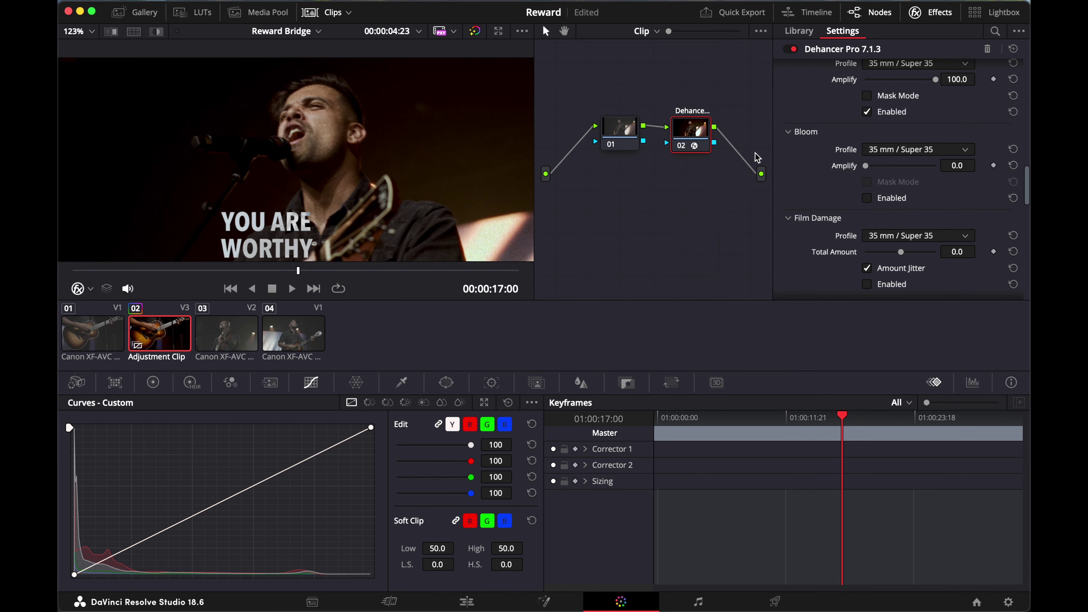
pyautogui.scroll(-4, 523, 185)
pyautogui.scroll(-1, 376, 175)
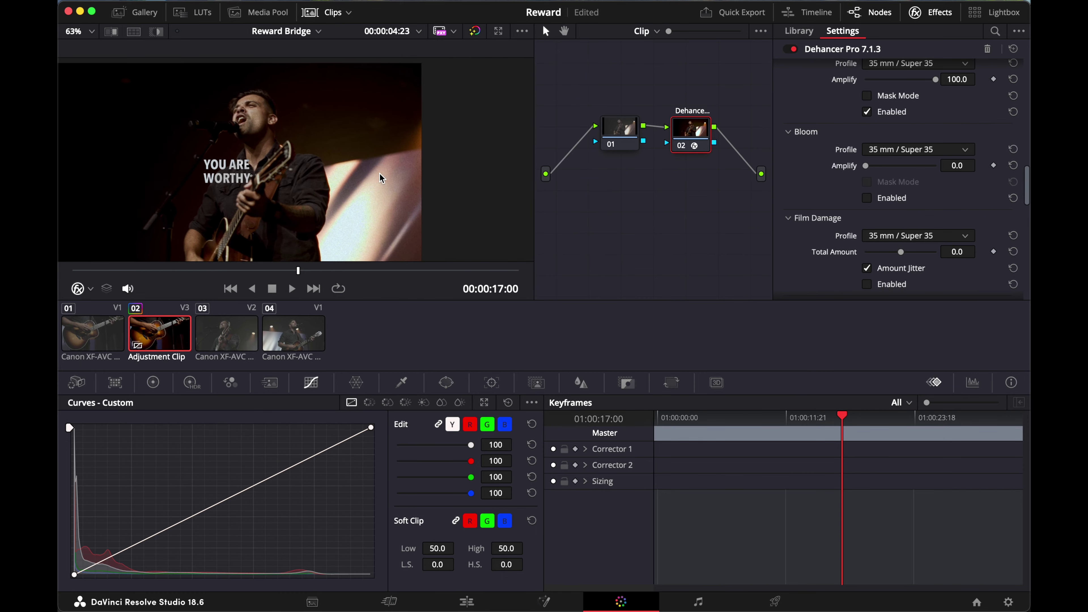
pyautogui.moveTo(313, 271); pyautogui.dragTo(347, 271)
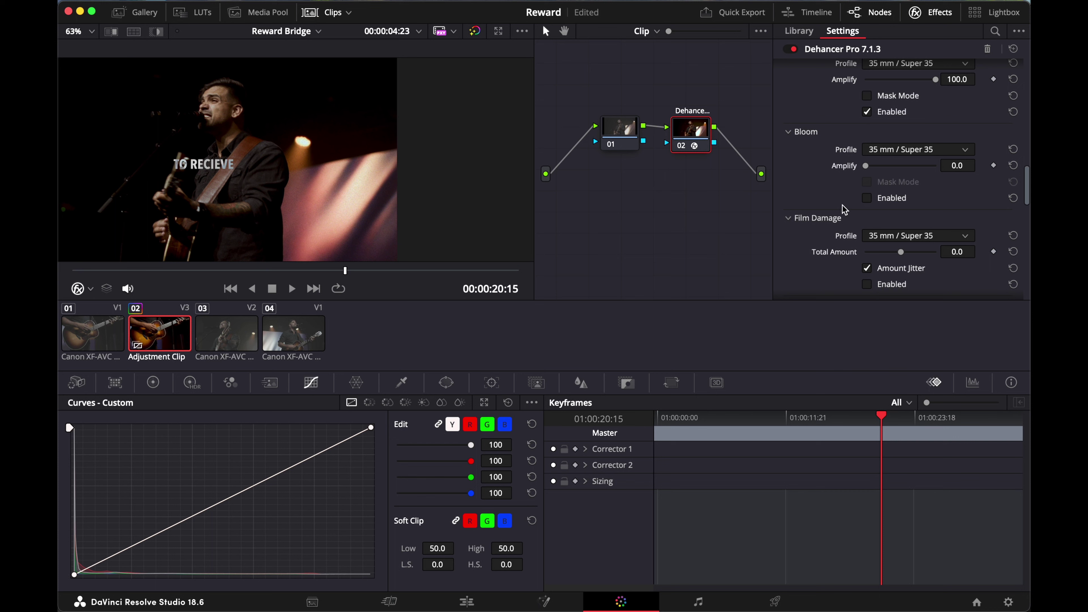
pyautogui.click(868, 198)
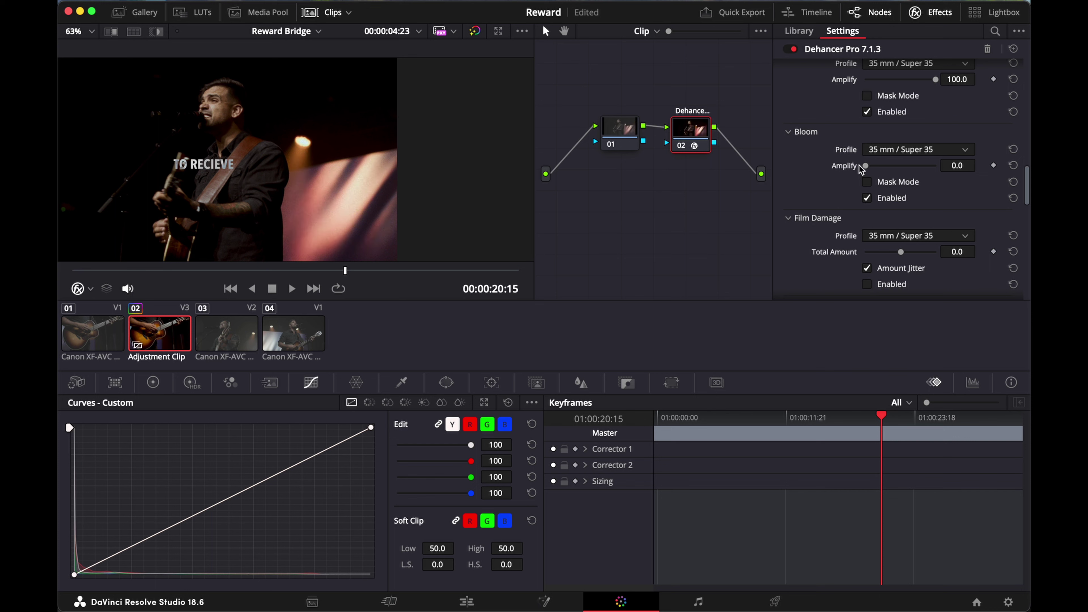
pyautogui.moveTo(868, 166); pyautogui.dragTo(969, 165)
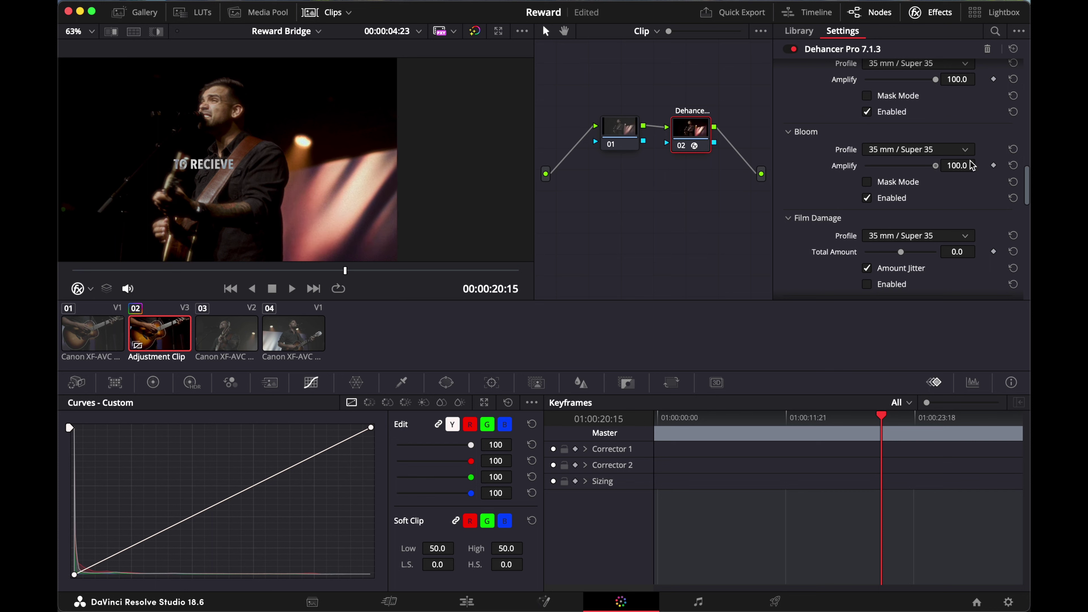
# Step: Compare the image with Bloom off and on, up close around the stage light
pyautogui.scroll(10, 293, 150)
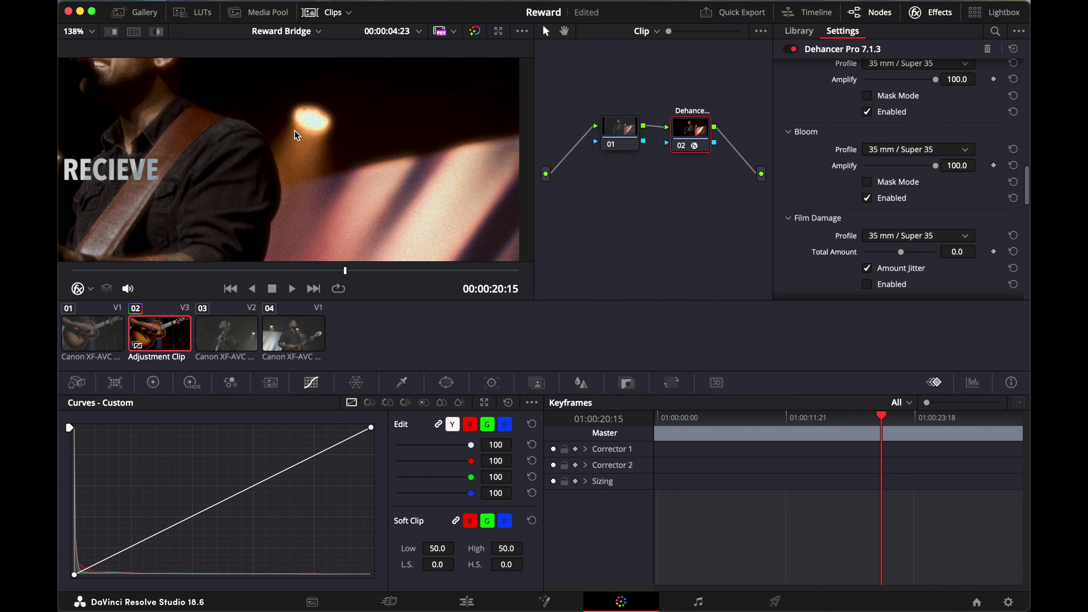
pyautogui.scroll(2, 313, 127)
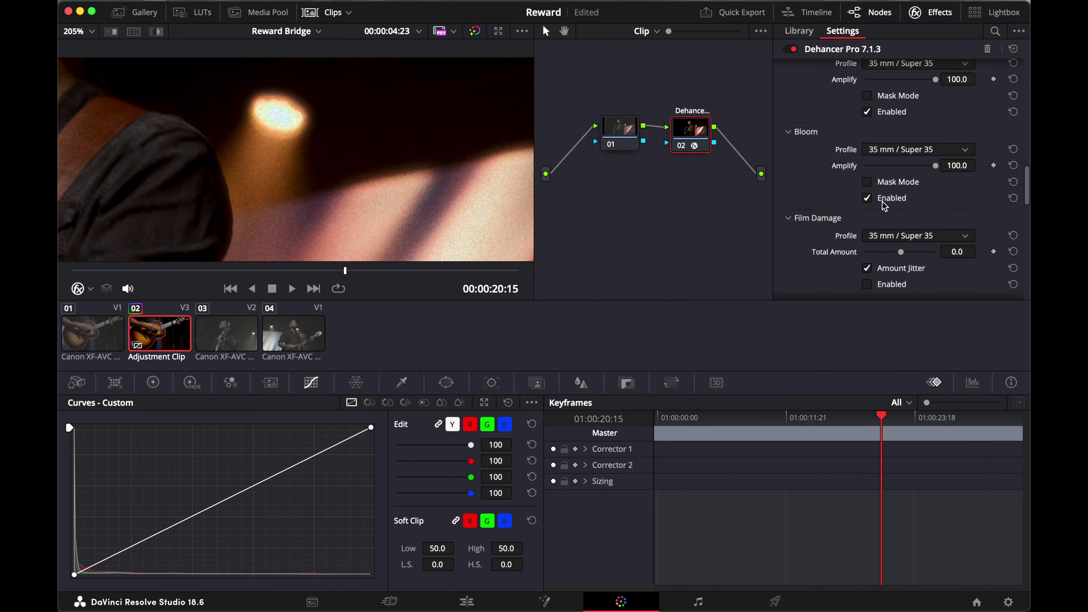
pyautogui.click(869, 199)
pyautogui.click(869, 200)
pyautogui.scroll(-10, 311, 169)
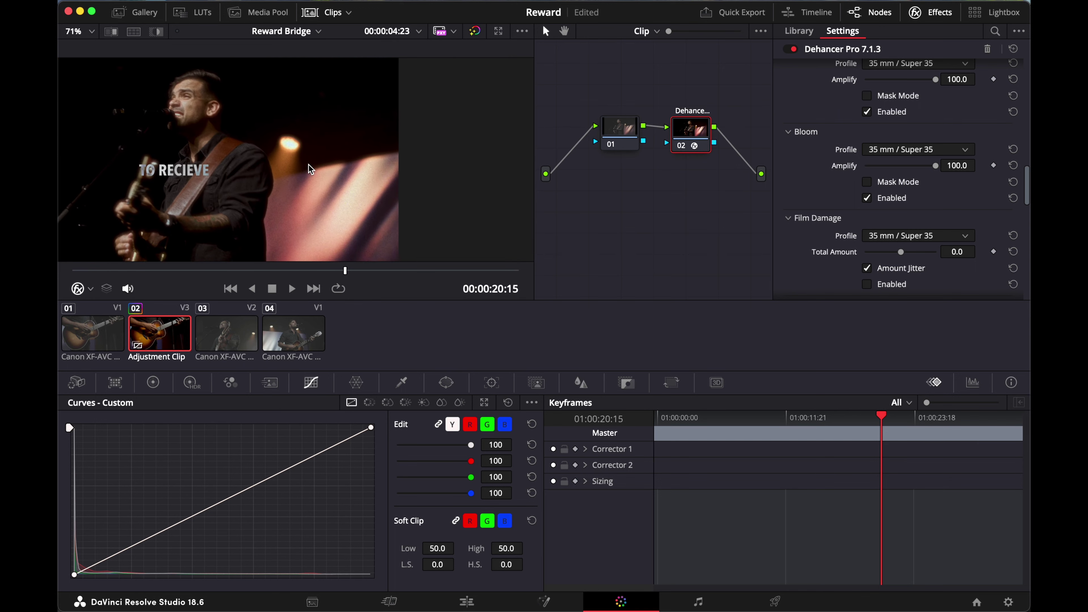
# Step: Lower the Bloom Amplify to 33 and play the stage-light shot to check the effect
pyautogui.scroll(3, 274, 152)
pyautogui.press('space')
pyautogui.press('space')
pyautogui.moveTo(937, 173); pyautogui.dragTo(890, 167)
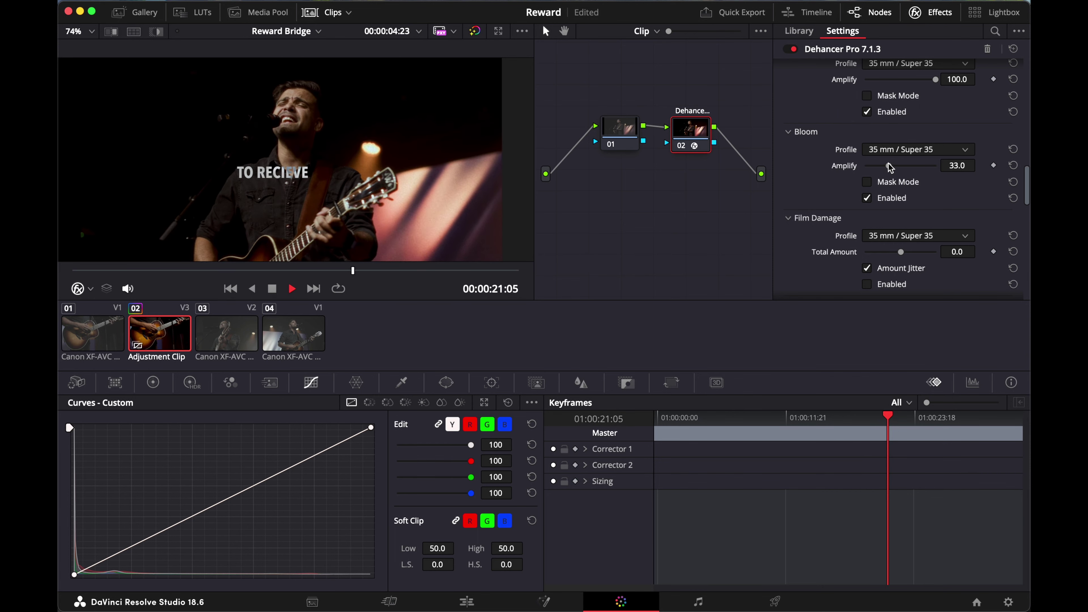
pyautogui.press('space')
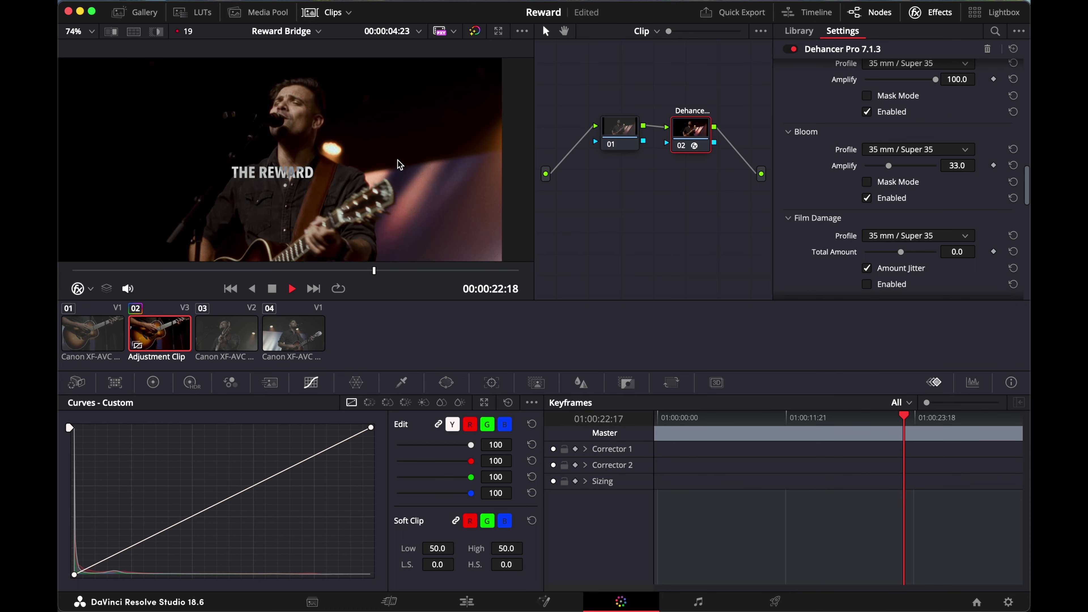
pyautogui.press('space')
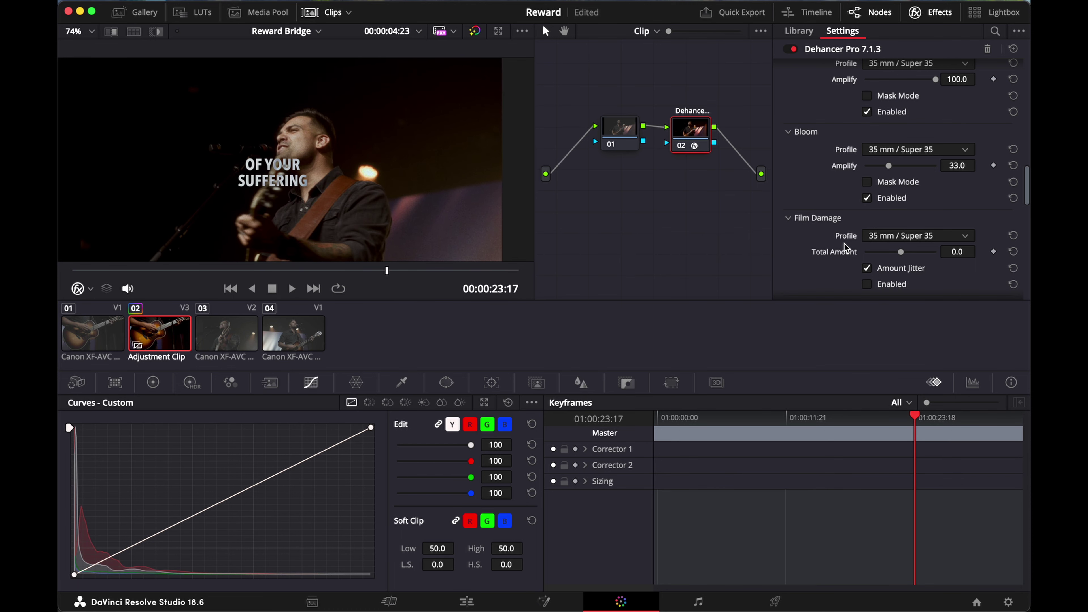
# Step: Review the remaining Dehancer Pro settings, including the Film Damage profiles, the LUT Generator and the Quality options
pyautogui.scroll(-3, 867, 225)
pyautogui.click(921, 170)
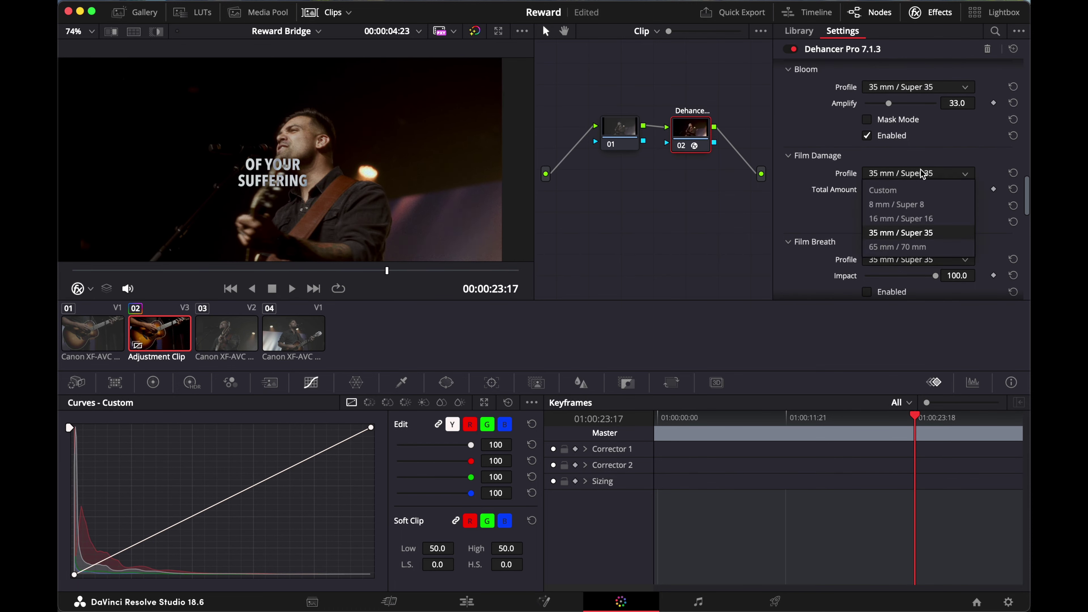
pyautogui.click(921, 173)
pyautogui.click(866, 223)
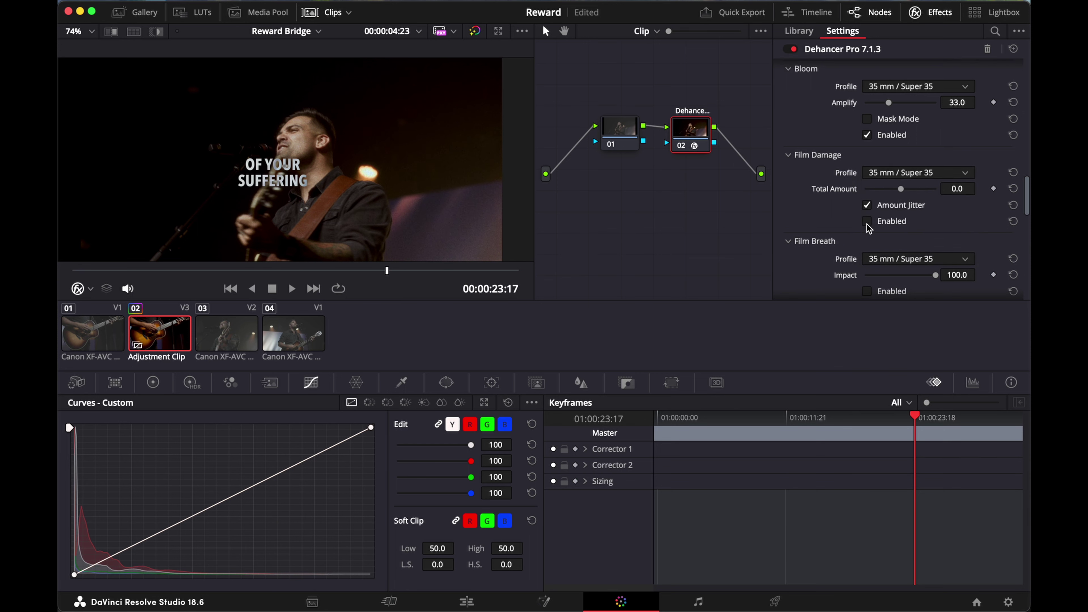
pyautogui.scroll(-5, 867, 225)
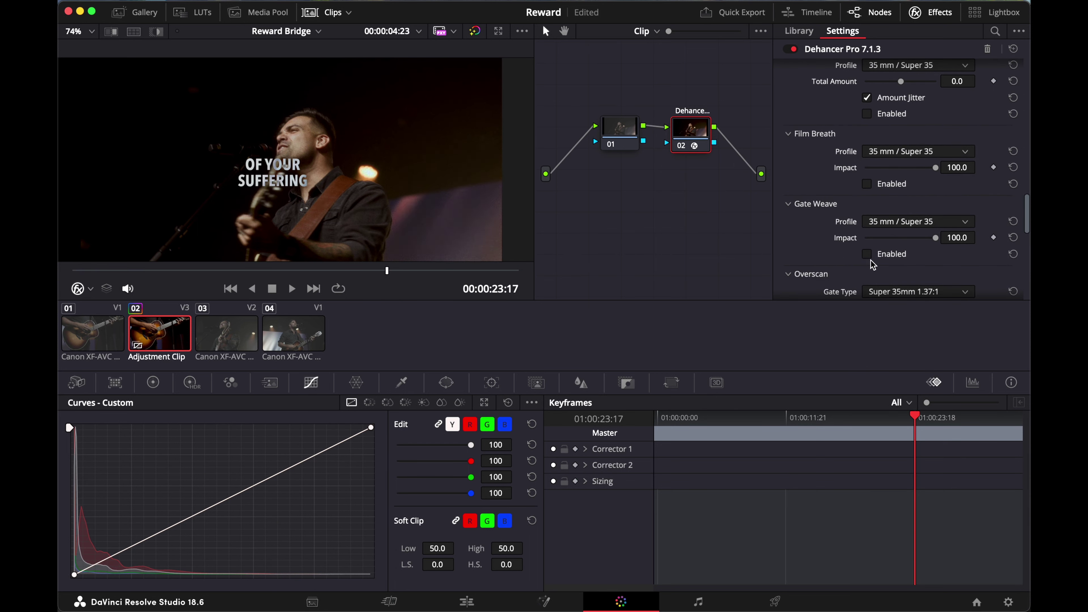
pyautogui.scroll(-10, 870, 257)
pyautogui.scroll(-5, 870, 251)
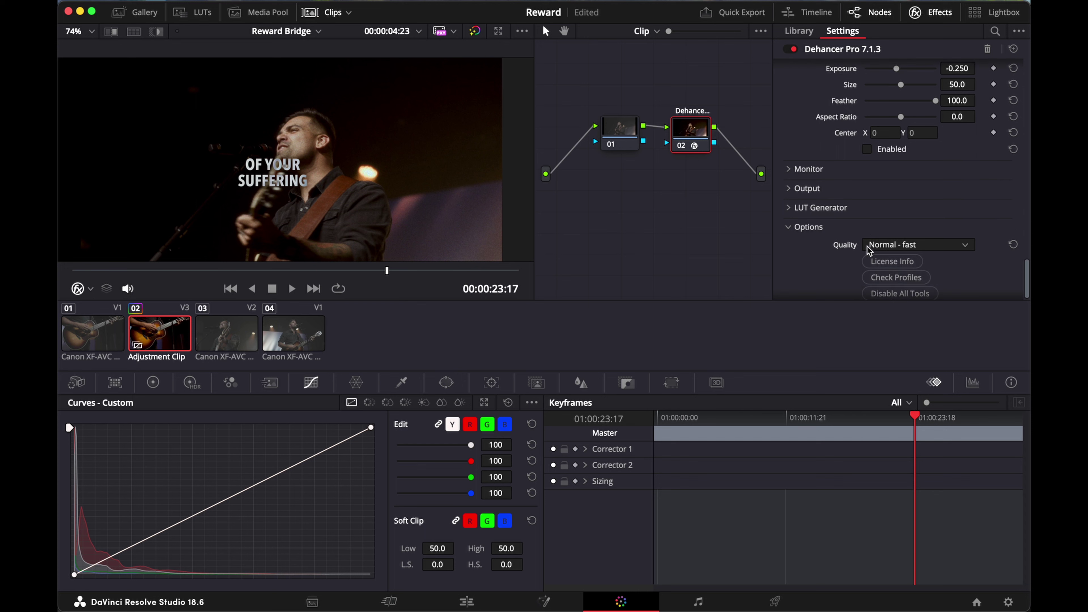
pyautogui.click(847, 201)
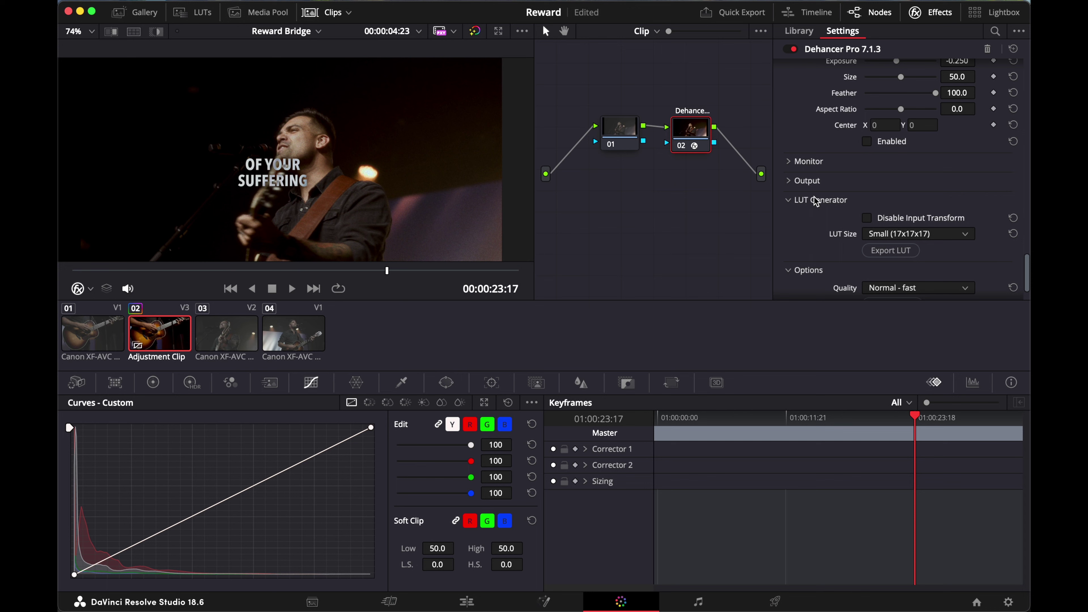
pyautogui.click(817, 201)
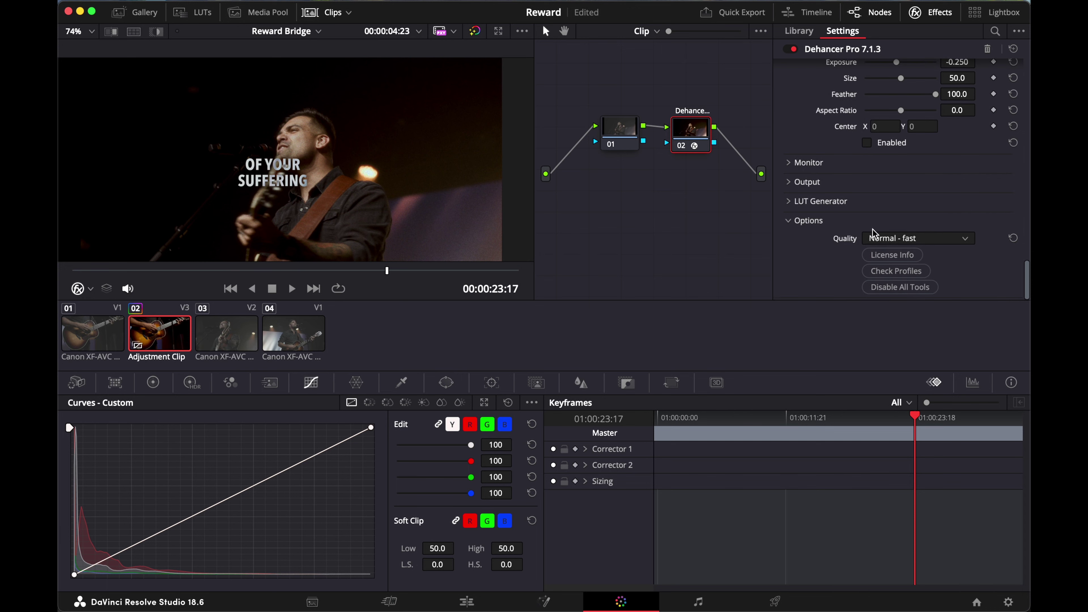
pyautogui.click(889, 239)
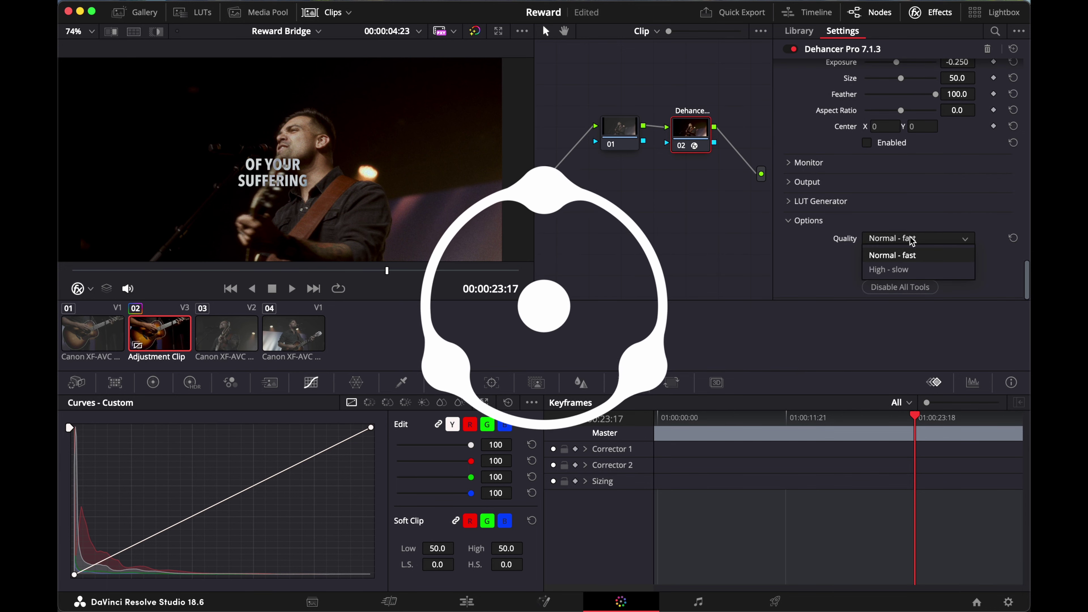
pyautogui.click(912, 238)
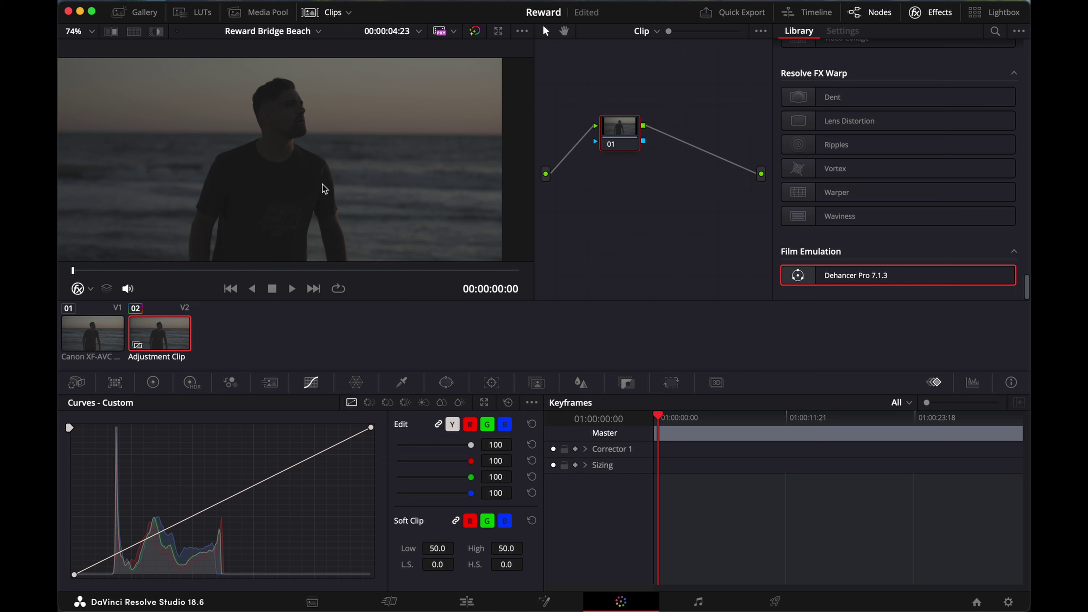
# Step: Add Dehancer Pro as a new node after node 01 on the beach adjustment clip and set its input source to Choose Camera
pyautogui.moveTo(809, 278); pyautogui.dragTo(688, 147)
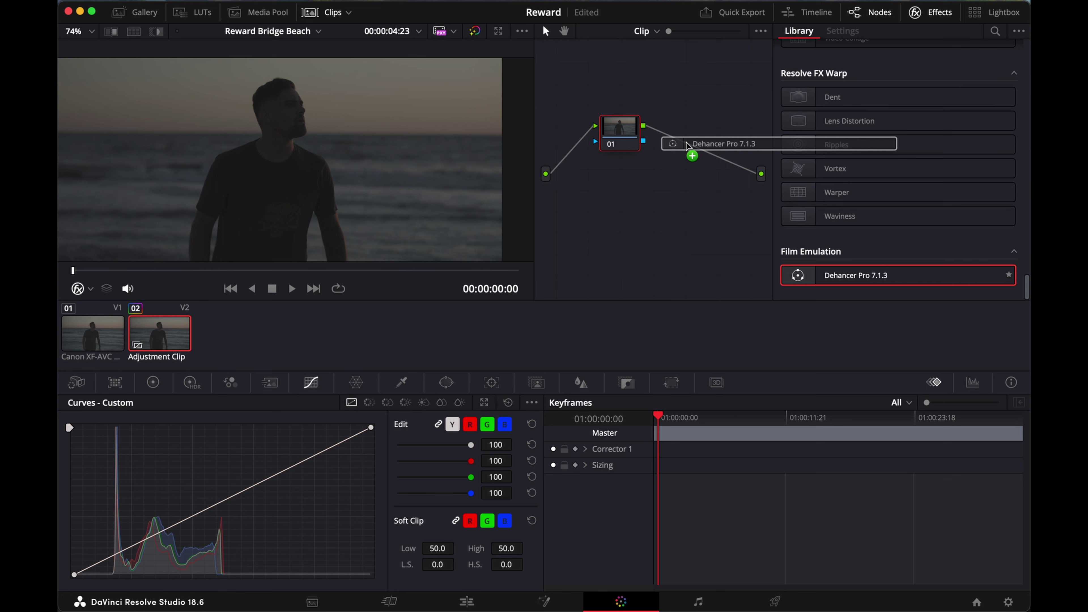
pyautogui.moveTo(687, 146); pyautogui.dragTo(687, 146)
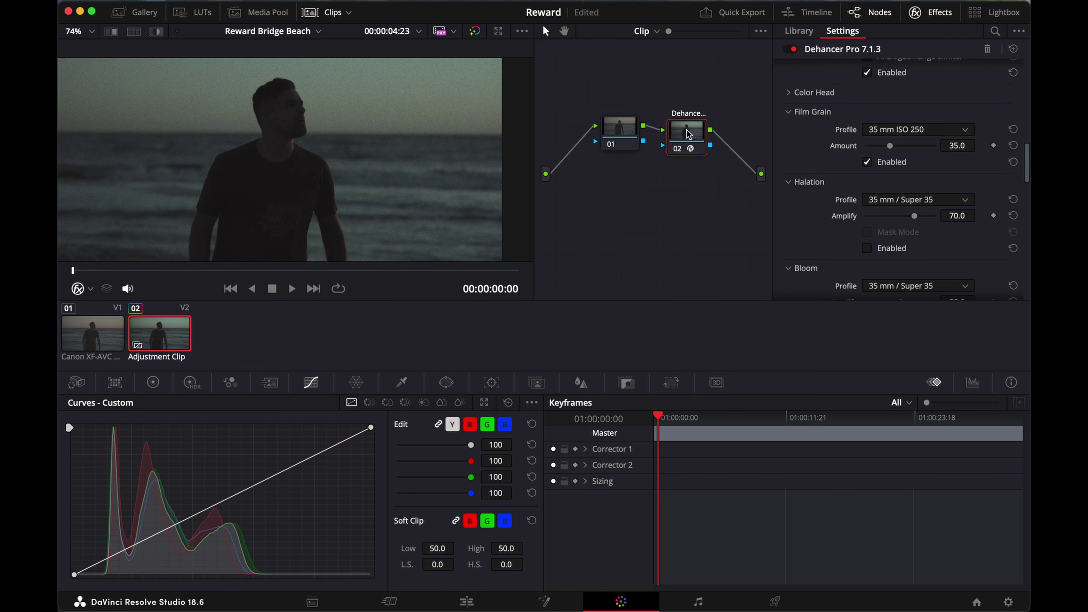
pyautogui.scroll(3, 856, 118)
pyautogui.click(900, 89)
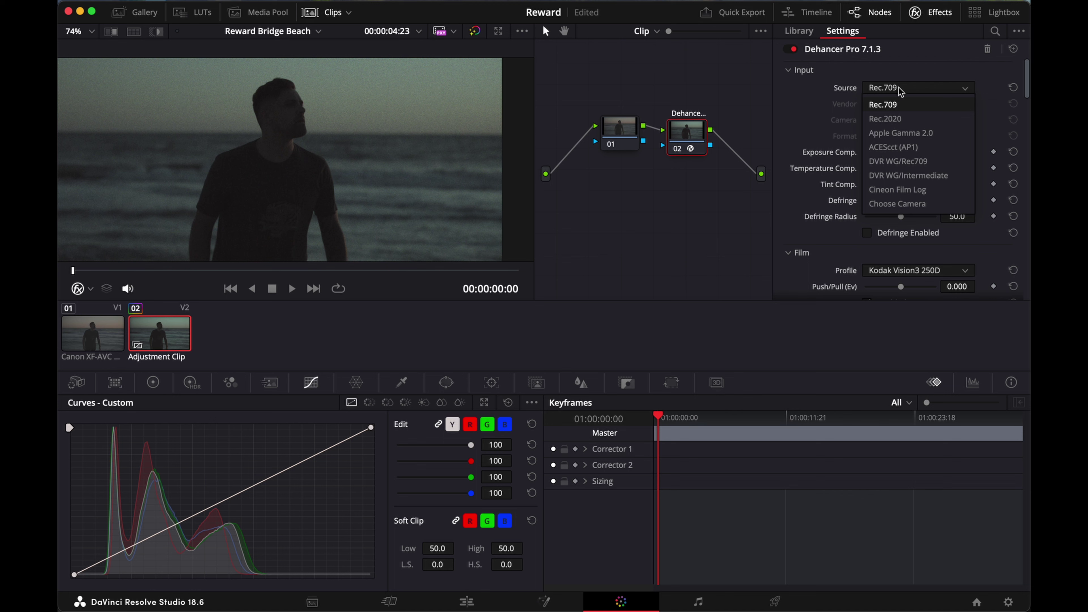
pyautogui.click(900, 204)
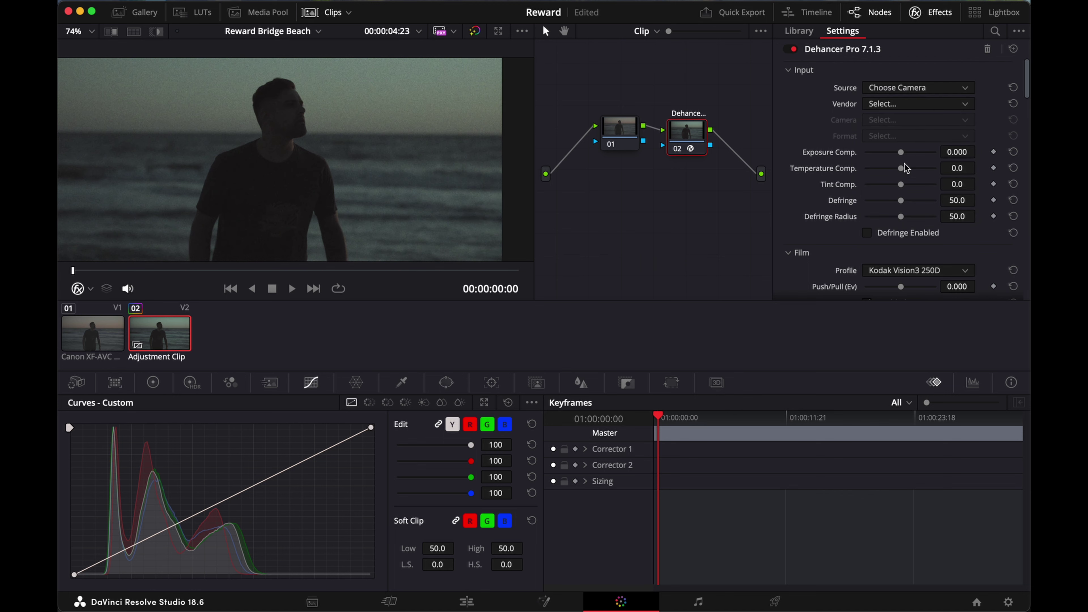
# Step: Set the input camera to Canon R5C, try the C-Log 3 BT.709 format, and settle on C-Log 3 Cinema Gamut
pyautogui.click(898, 105)
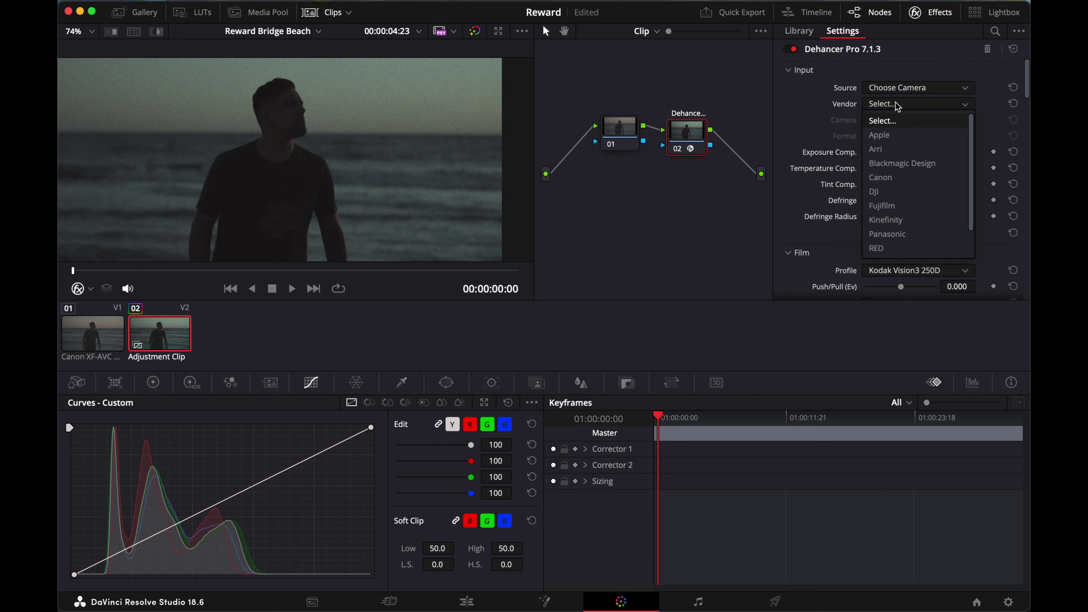
pyautogui.click(896, 177)
pyautogui.click(887, 121)
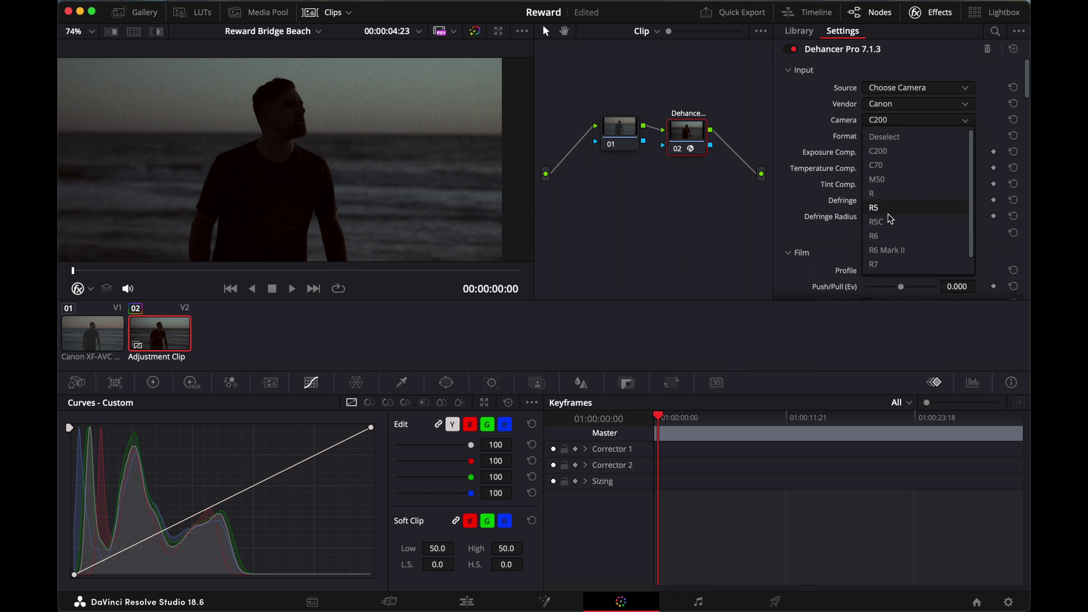
pyautogui.click(889, 223)
pyautogui.click(904, 138)
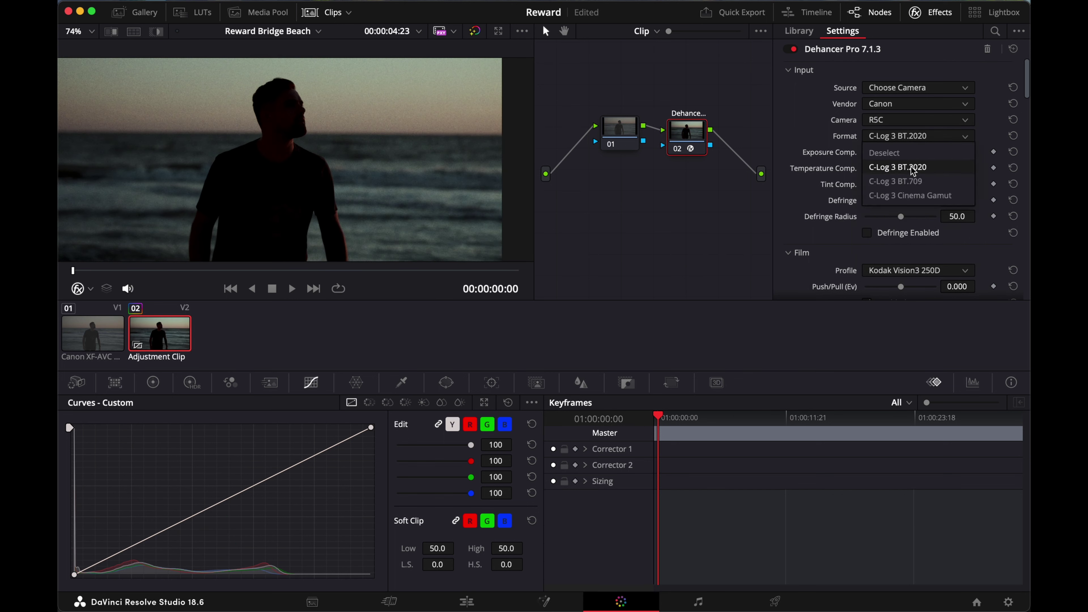
pyautogui.click(908, 182)
pyautogui.click(917, 137)
pyautogui.click(911, 196)
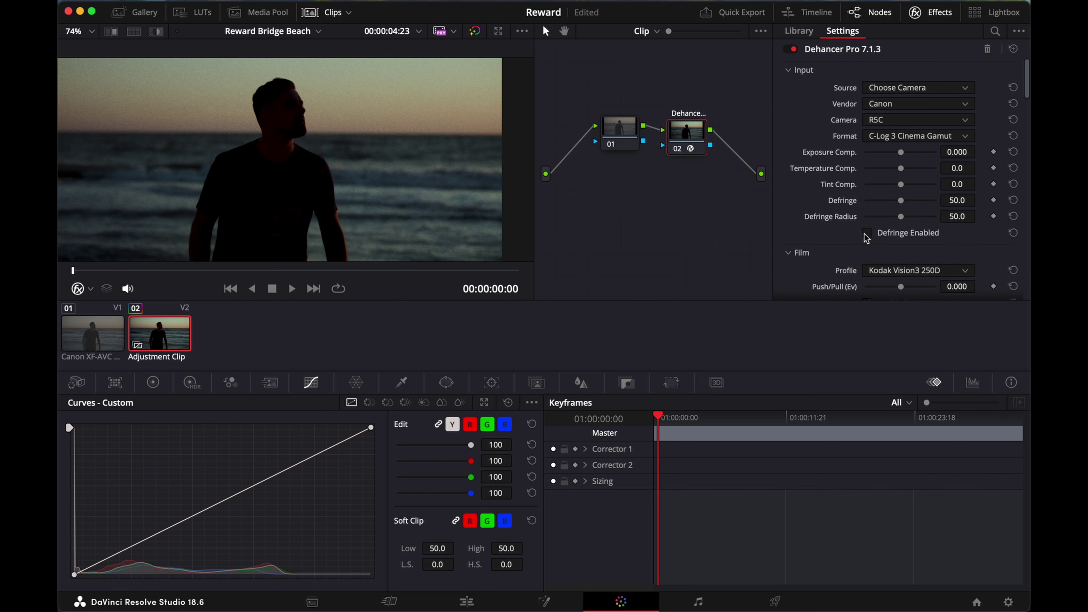
# Step: Raise Exposure Comp. to about 0.744 and fine-tune the input compensation for the beach shot
pyautogui.scroll(-2, 866, 237)
pyautogui.moveTo(902, 125); pyautogui.dragTo(910, 127)
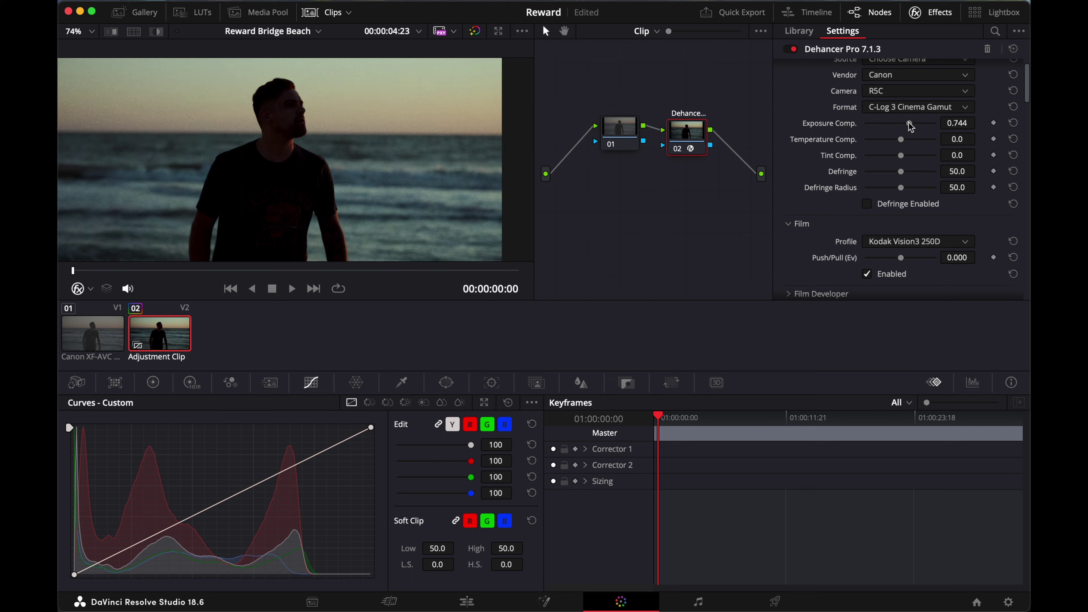
pyautogui.scroll(-5, 904, 145)
pyautogui.scroll(2, 900, 150)
pyautogui.moveTo(902, 114); pyautogui.dragTo(895, 115)
# Step: Set the Film profile to Cinestill 50D
pyautogui.scroll(-5, 903, 163)
pyautogui.scroll(2, 916, 120)
pyautogui.click(933, 97)
pyautogui.scroll(5, 933, 184)
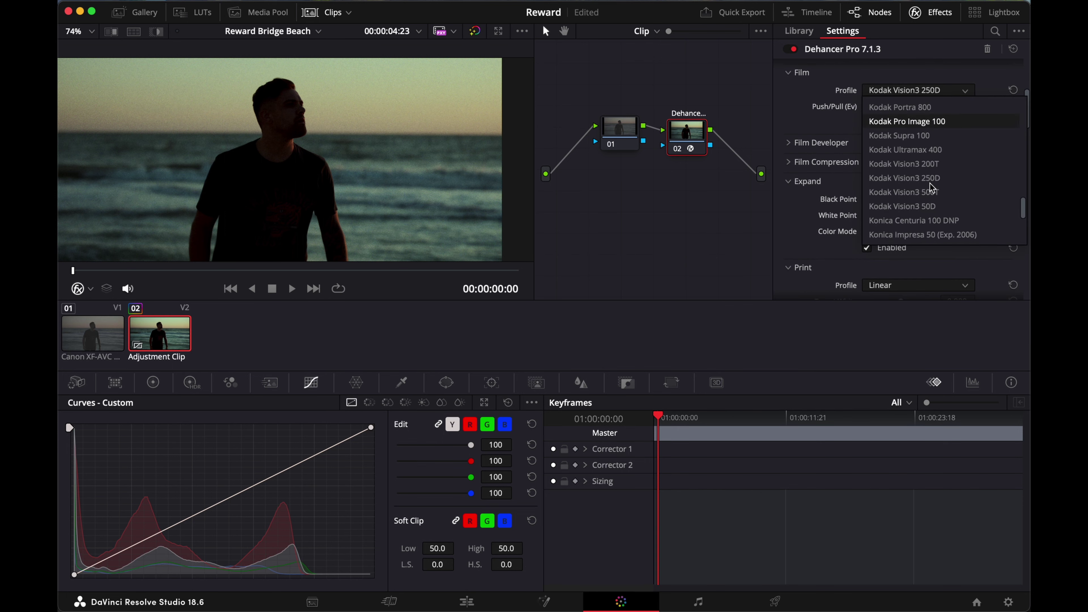
pyautogui.scroll(8, 931, 184)
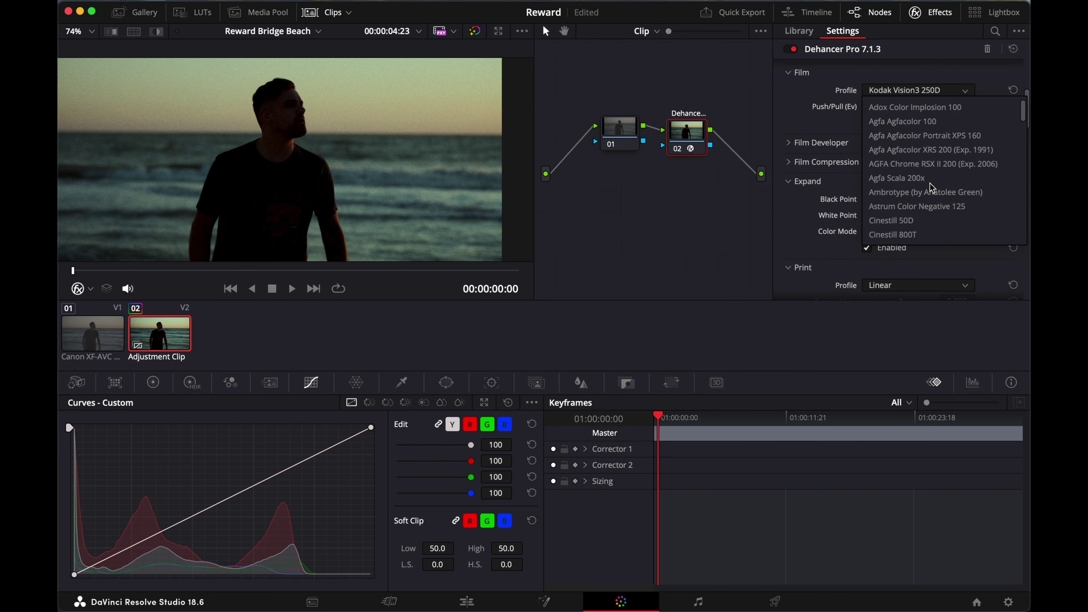
pyautogui.click(916, 166)
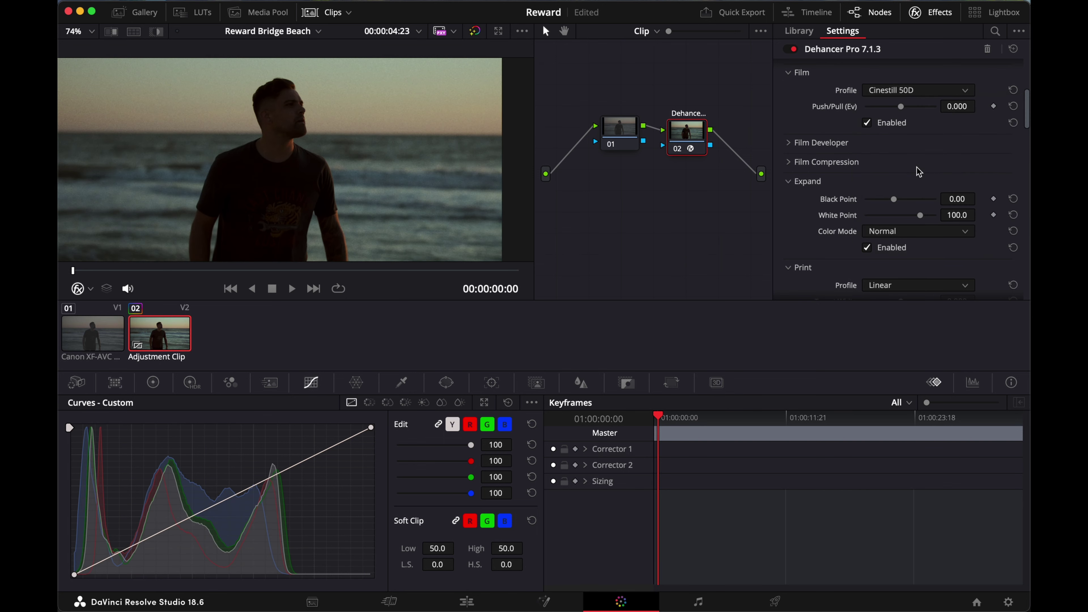
# Step: Fine-tune the Black Point in the Expand settings
pyautogui.scroll(-1, 919, 171)
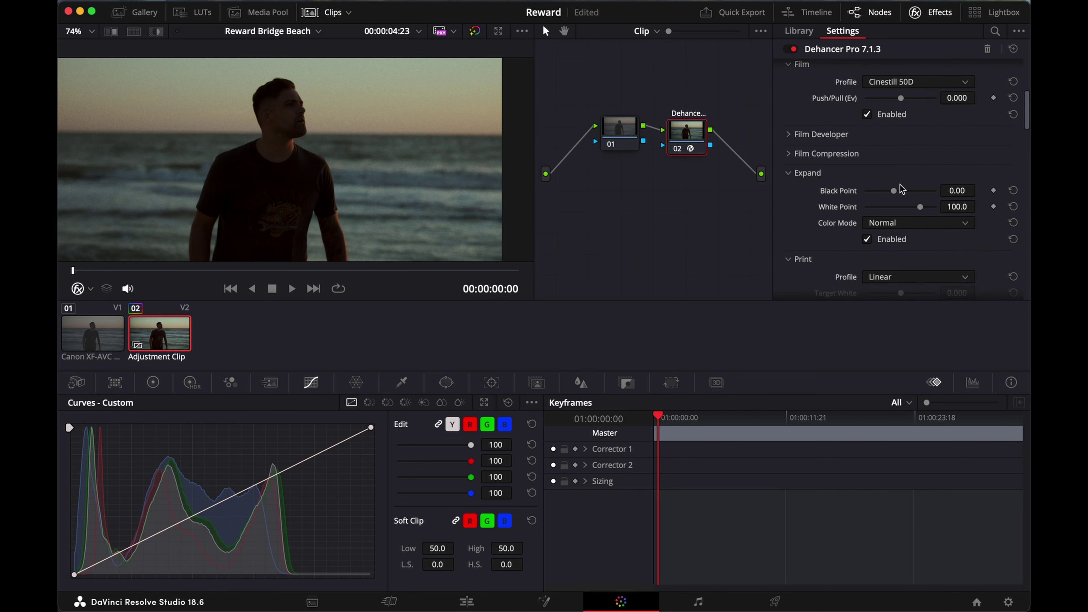
pyautogui.moveTo(896, 189); pyautogui.dragTo(893, 189)
pyautogui.moveTo(899, 192); pyautogui.dragTo(897, 192)
pyautogui.scroll(-5, 846, 202)
pyautogui.scroll(3, 853, 191)
# Step: Enable Halation, Bloom and Film Damage for the beach shot
pyautogui.scroll(-6, 854, 189)
pyautogui.scroll(-3, 861, 180)
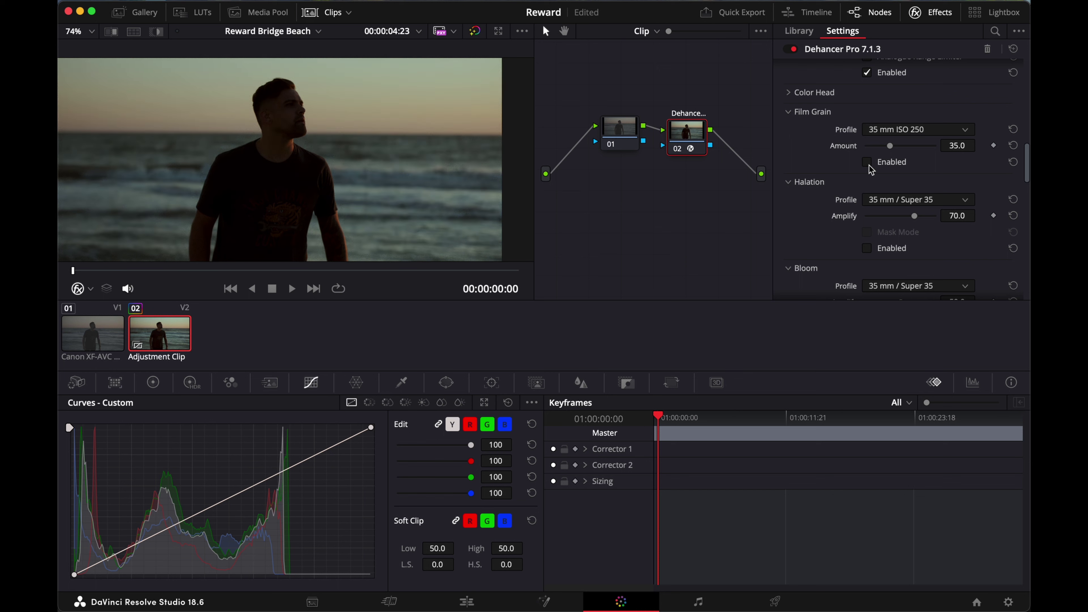
pyautogui.scroll(-2, 876, 182)
pyautogui.click(870, 211)
pyautogui.scroll(-3, 870, 212)
pyautogui.click(867, 205)
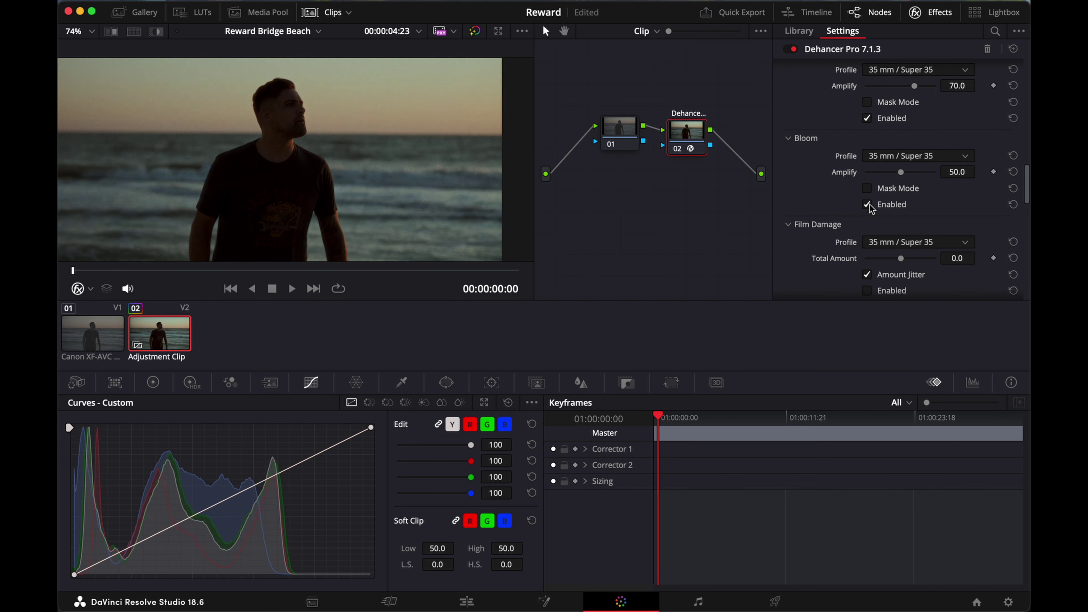
pyautogui.scroll(-3, 883, 212)
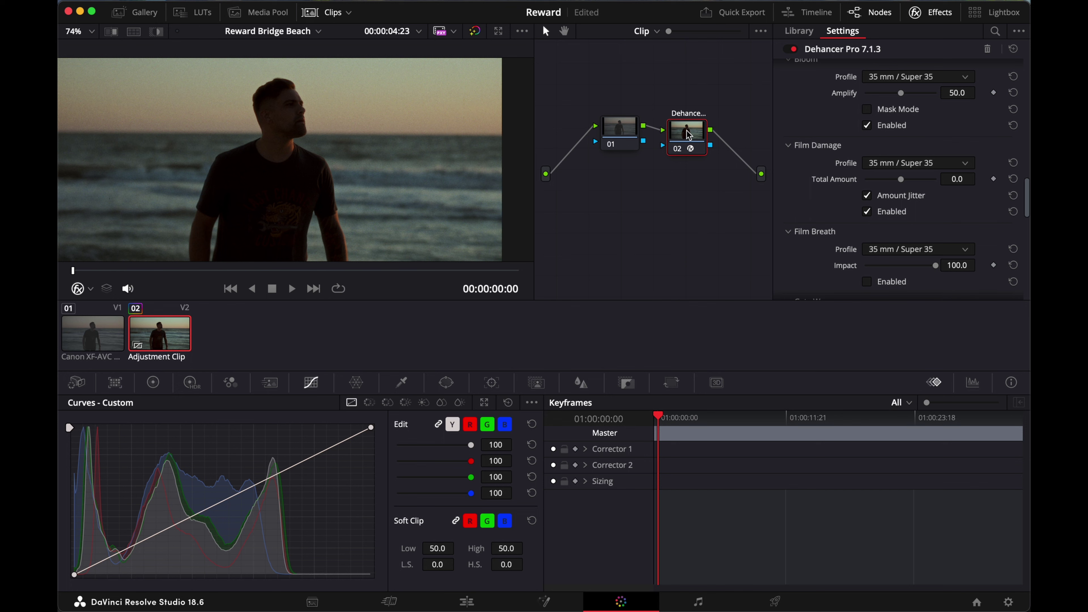
# Step: Compare the beach shot with Dehancer Pro off and on, and play the graded clip
pyautogui.click(793, 49)
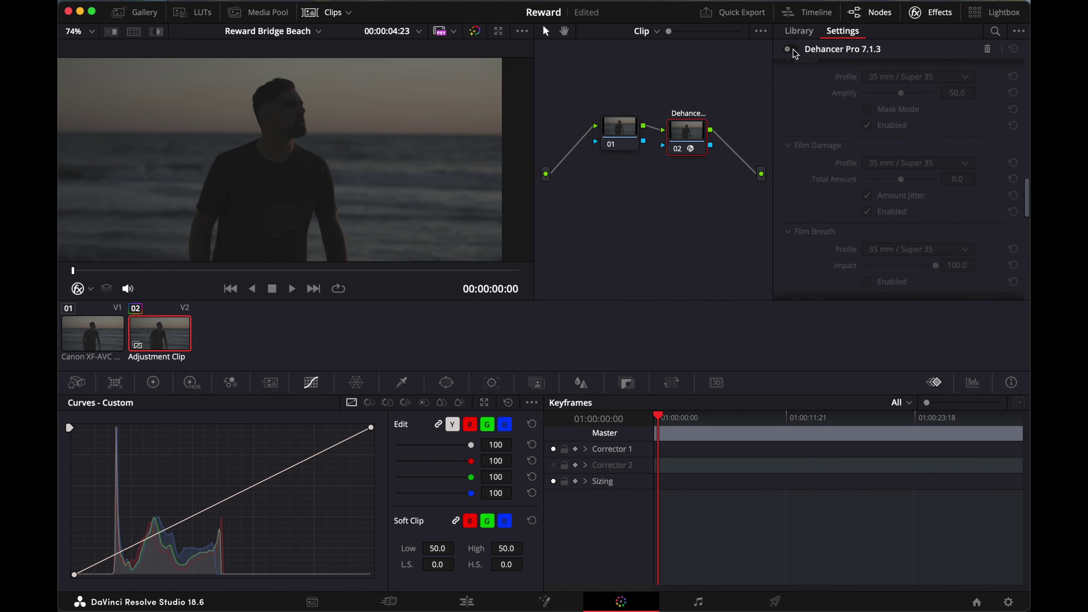
pyautogui.click(793, 49)
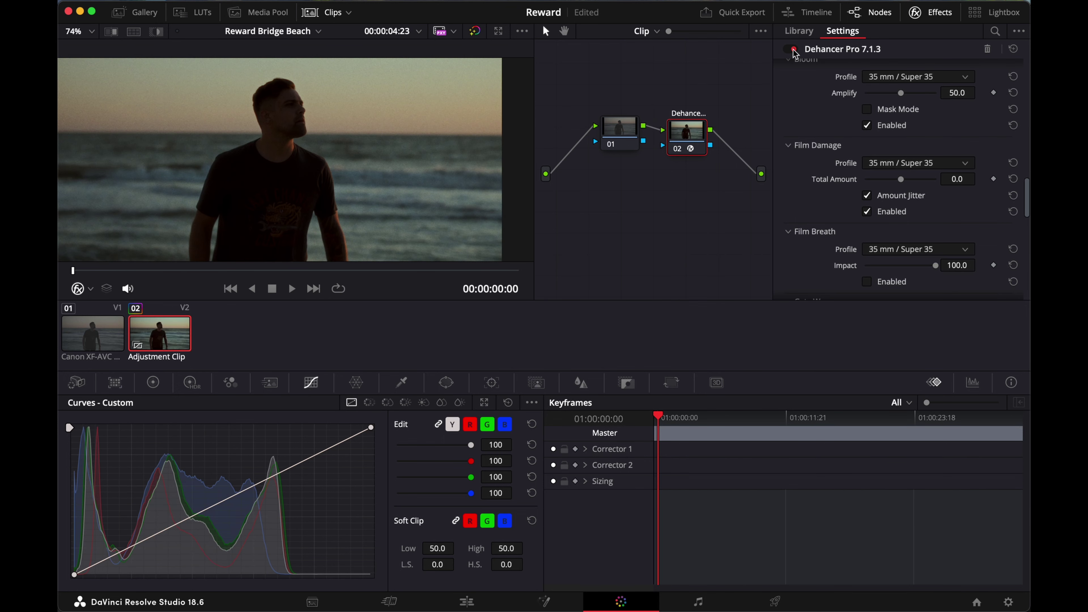
pyautogui.press('space')
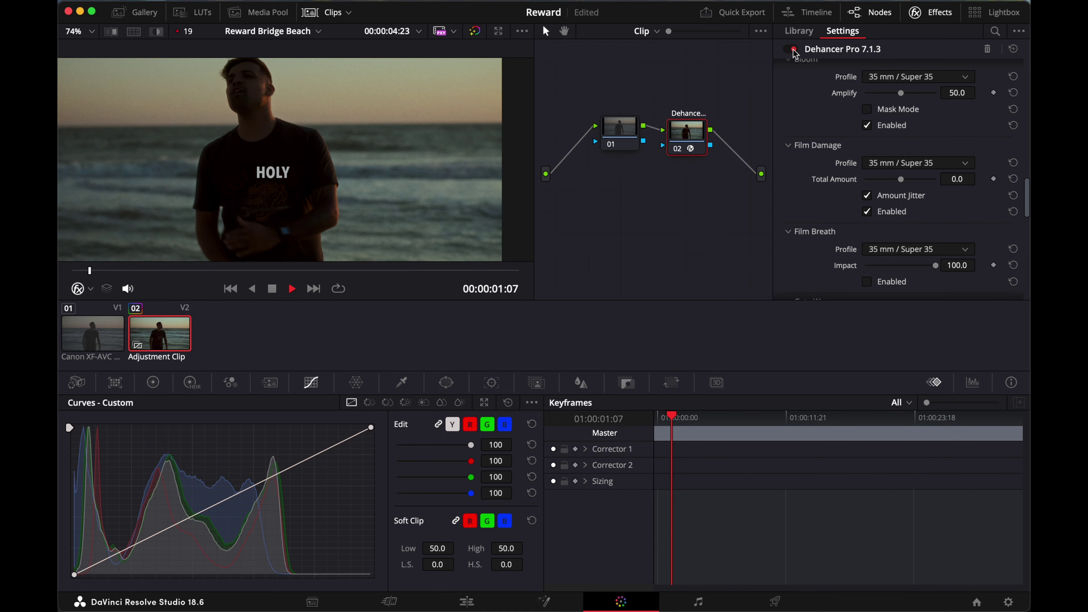